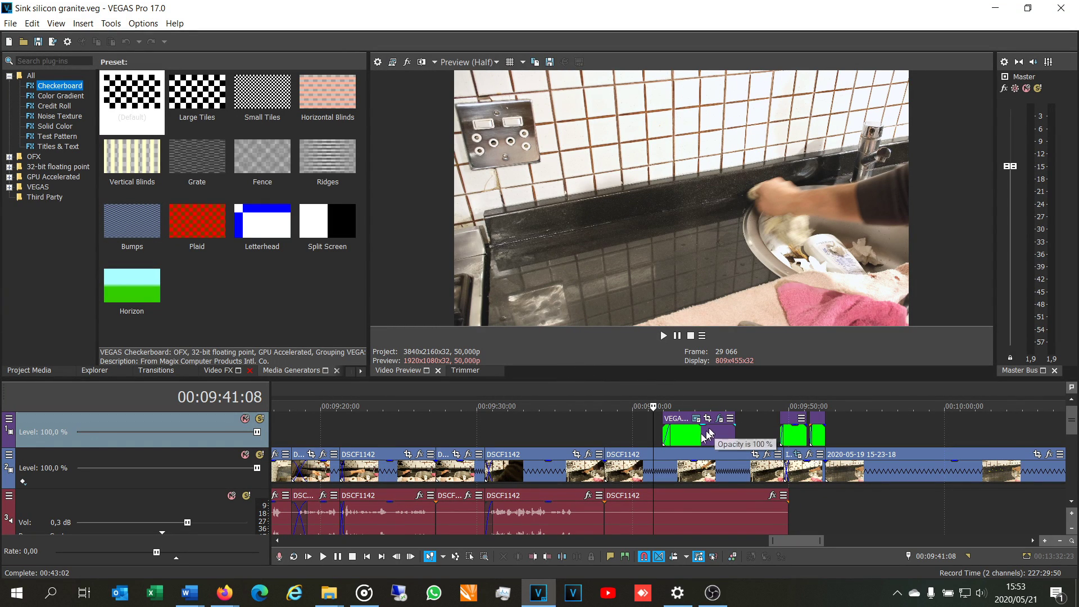
- Review the three green arrowhead generator events on the sink-cleaning timeline
click(681, 442)
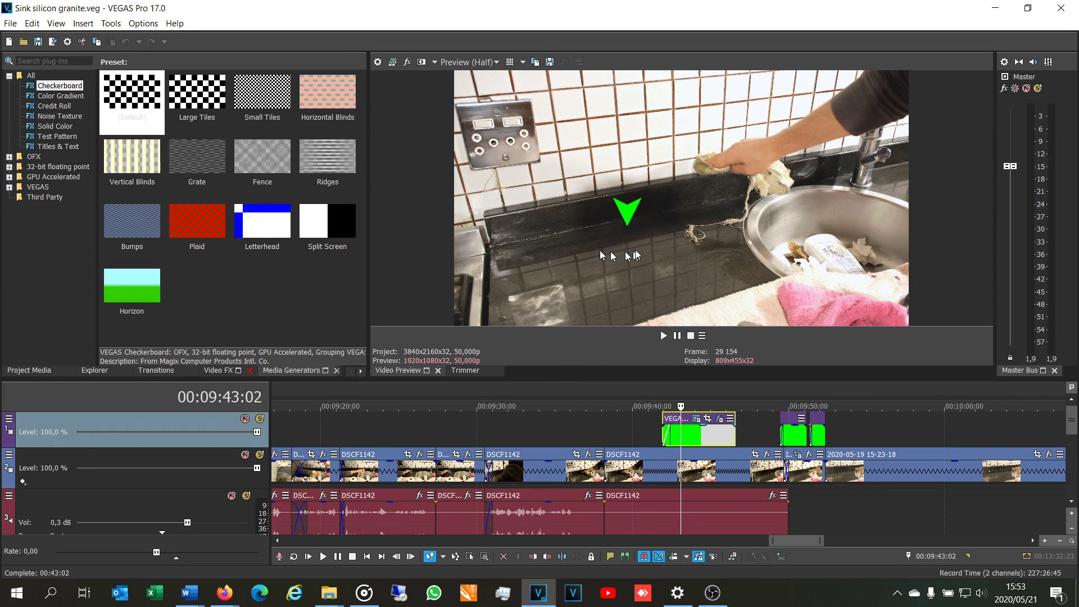
click(795, 437)
click(818, 439)
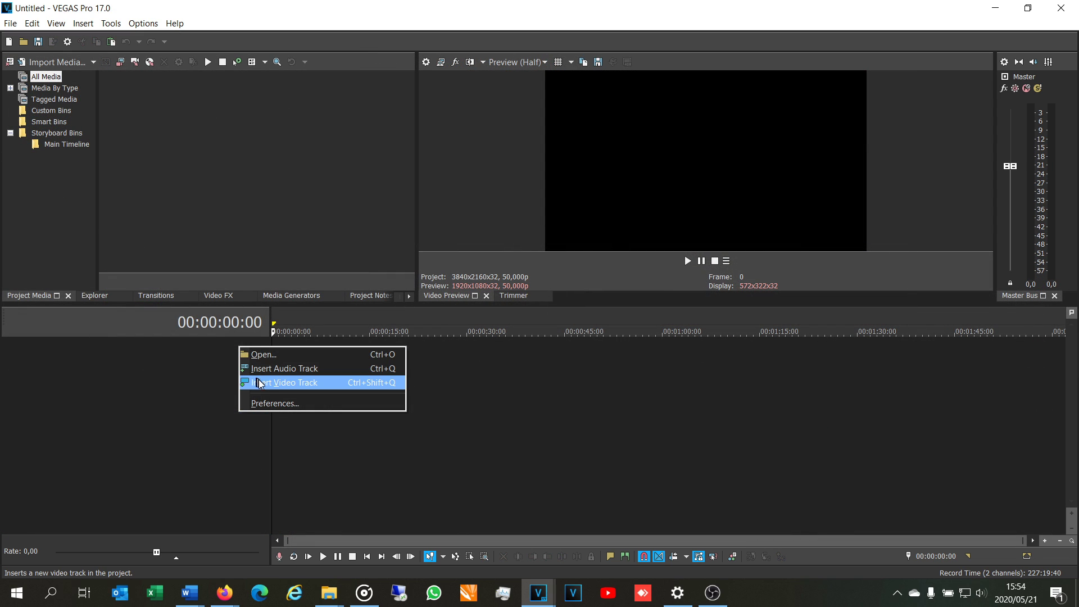
- Add a video track and paste in the copied orange arrow and DSCF1152 footage events
click(268, 382)
right_click(477, 370)
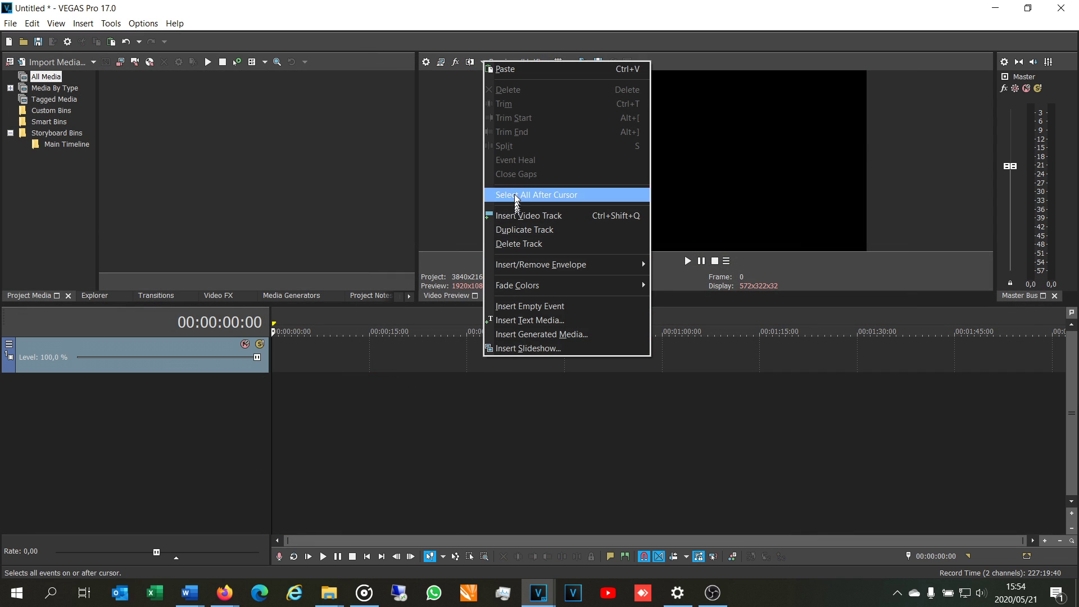
click(508, 69)
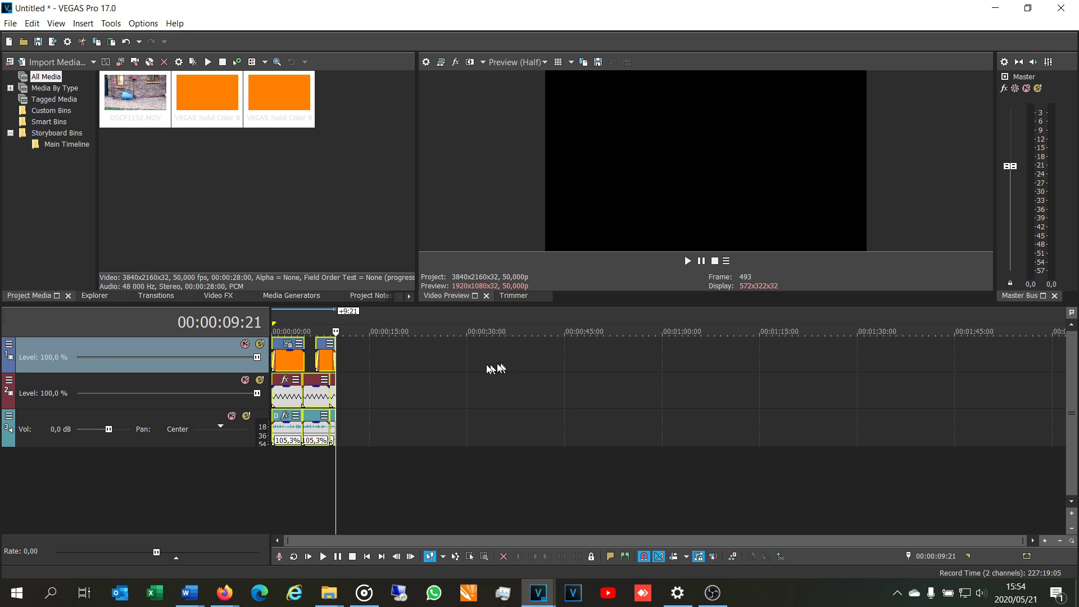
click(288, 399)
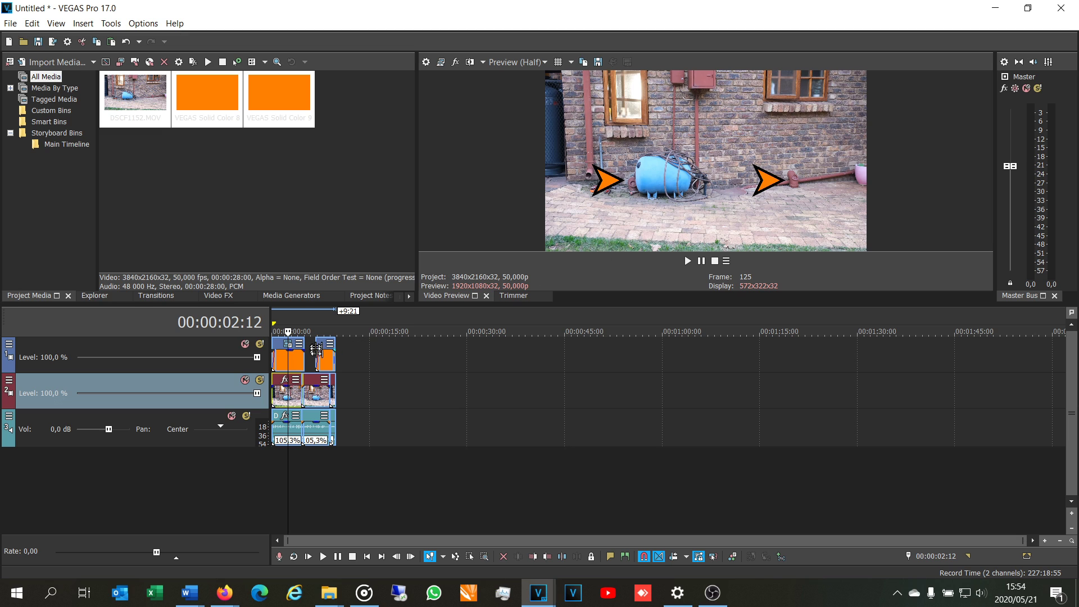
click(330, 368)
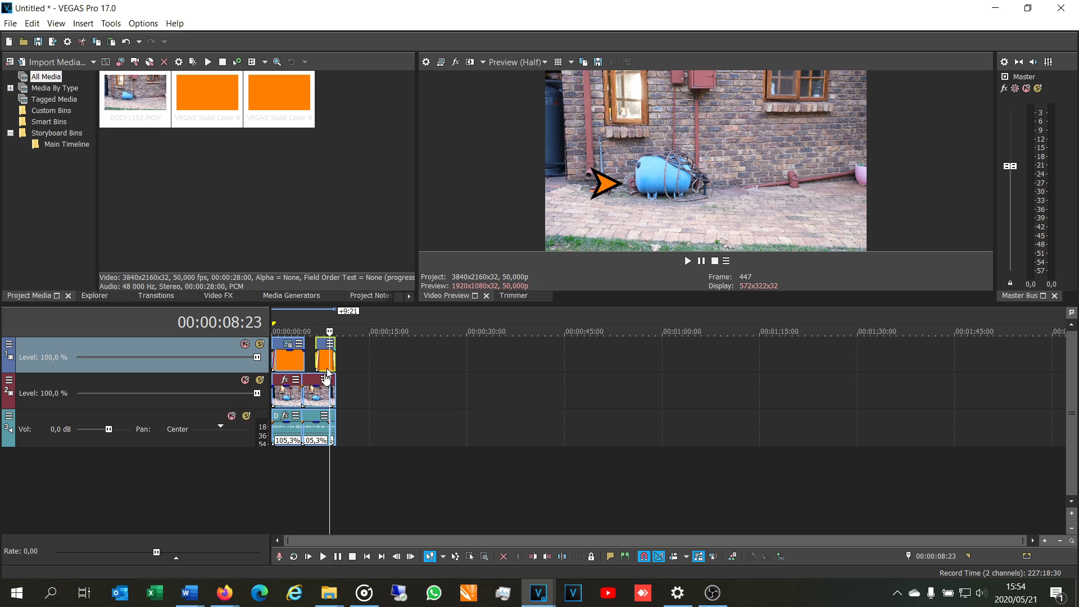
- Add another DSCF1152.MOV clip to the timeline at about 11 seconds
scroll(321, 385, up, 6)
scroll(475, 398, down, 1)
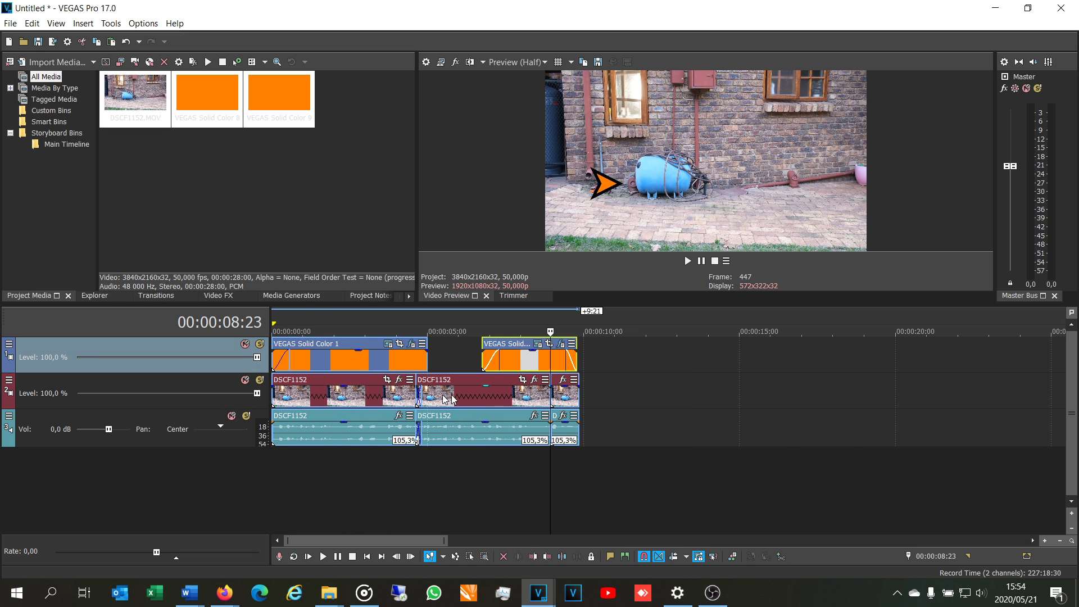
drag(475, 398, 622, 405)
scroll(623, 405, down, 1)
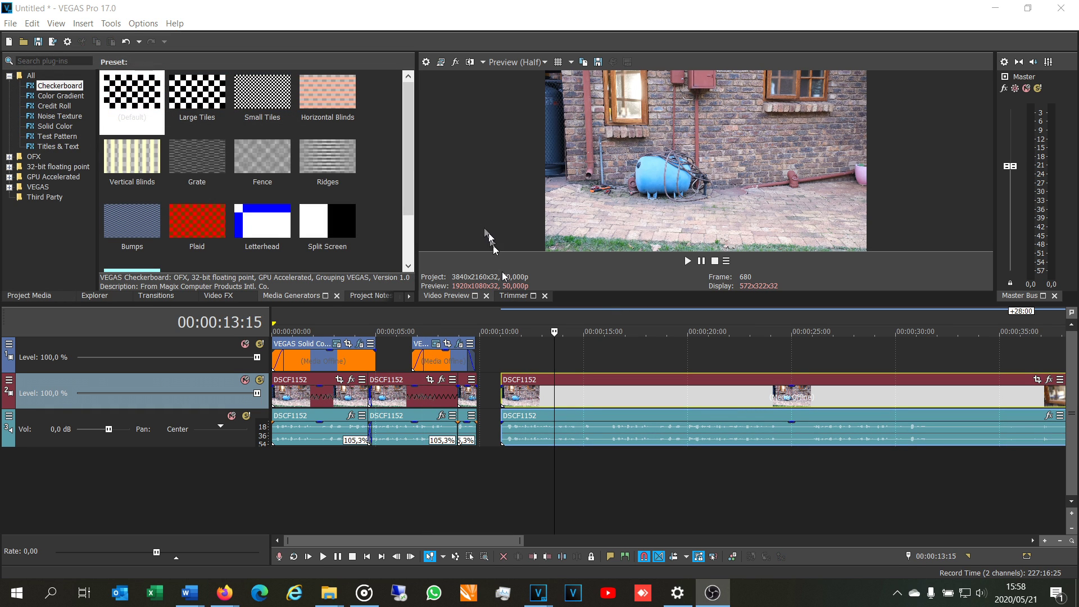
- Show the Solid Color presets, trial-add an Orange event on track 1, then undo it
click(412, 231)
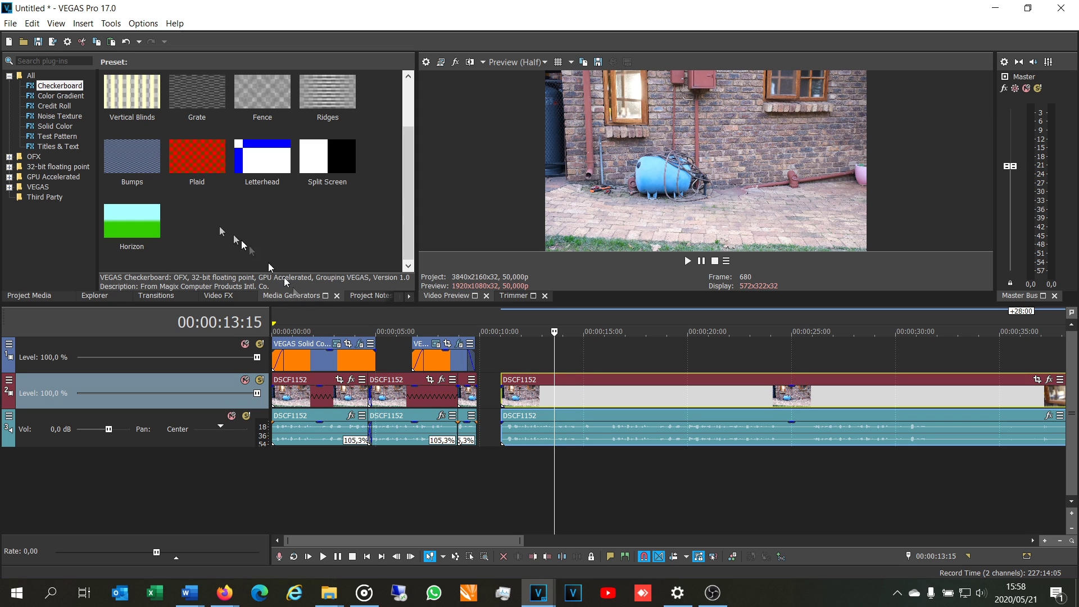
click(55, 127)
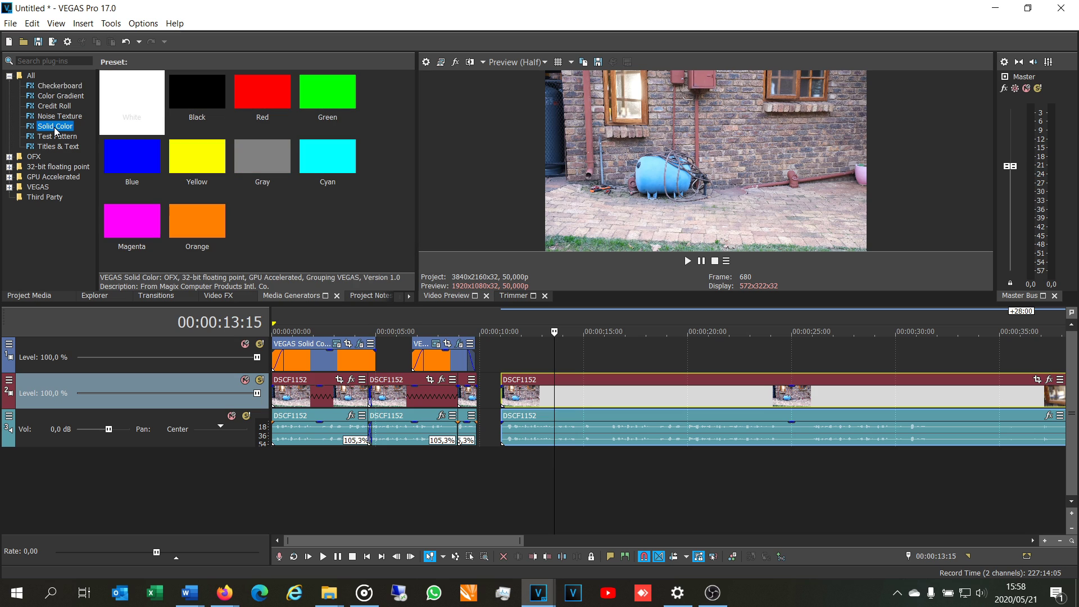
click(191, 225)
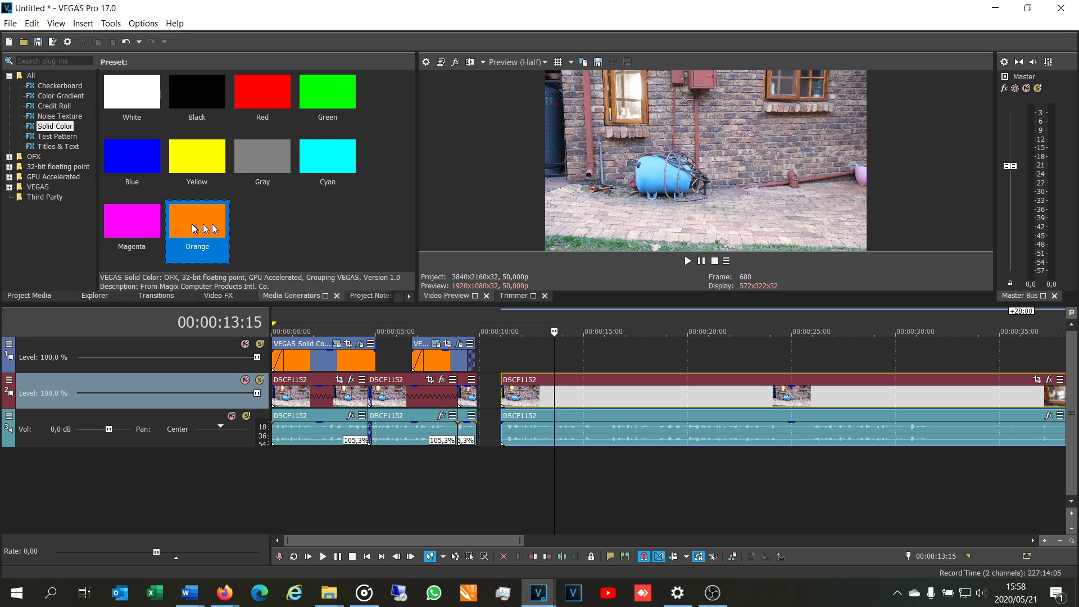
drag(201, 226, 561, 354)
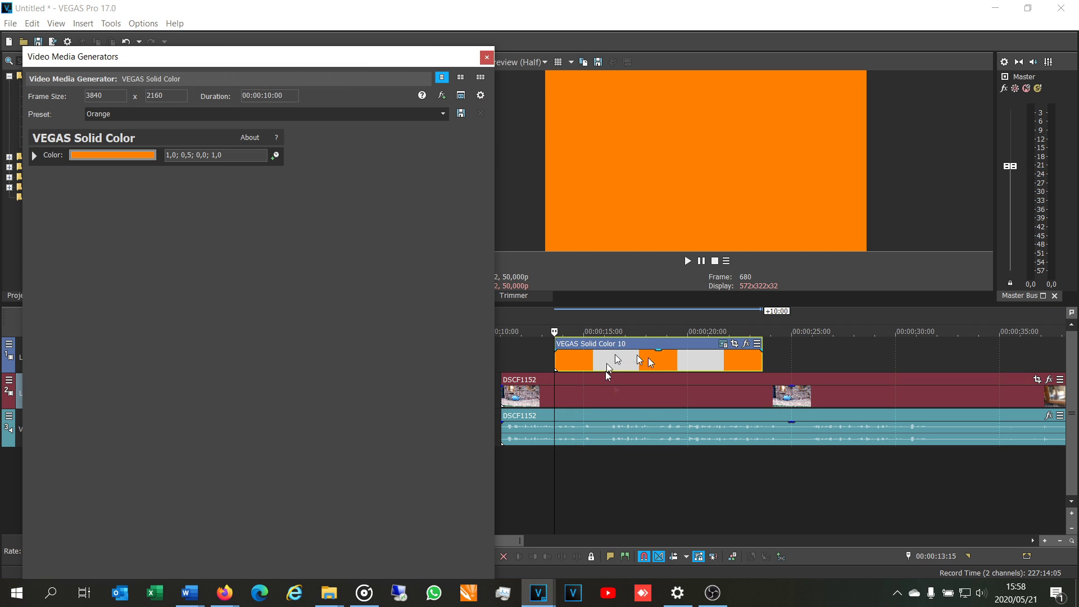
click(487, 56)
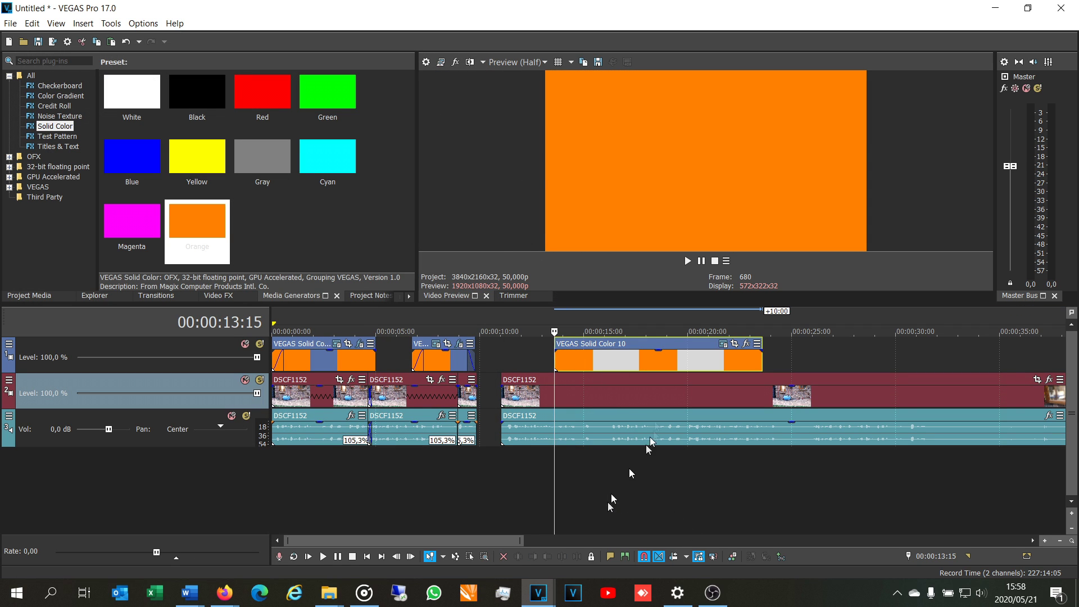
key(ctrl+z)
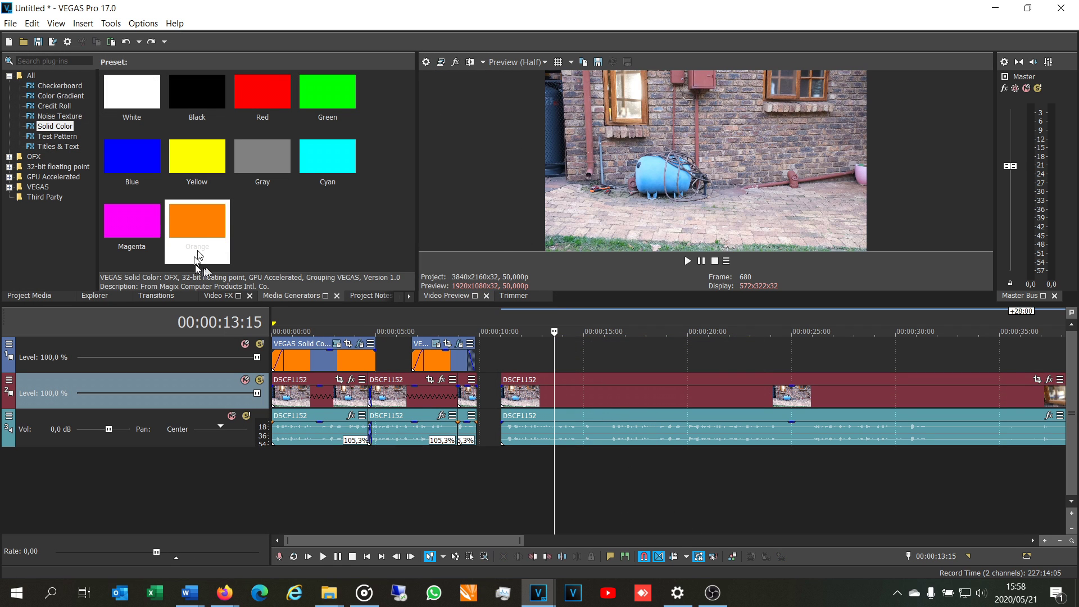
- Insert a new top video track and add an Orange solid colour event at about 13 seconds
right_click(209, 347)
click(250, 371)
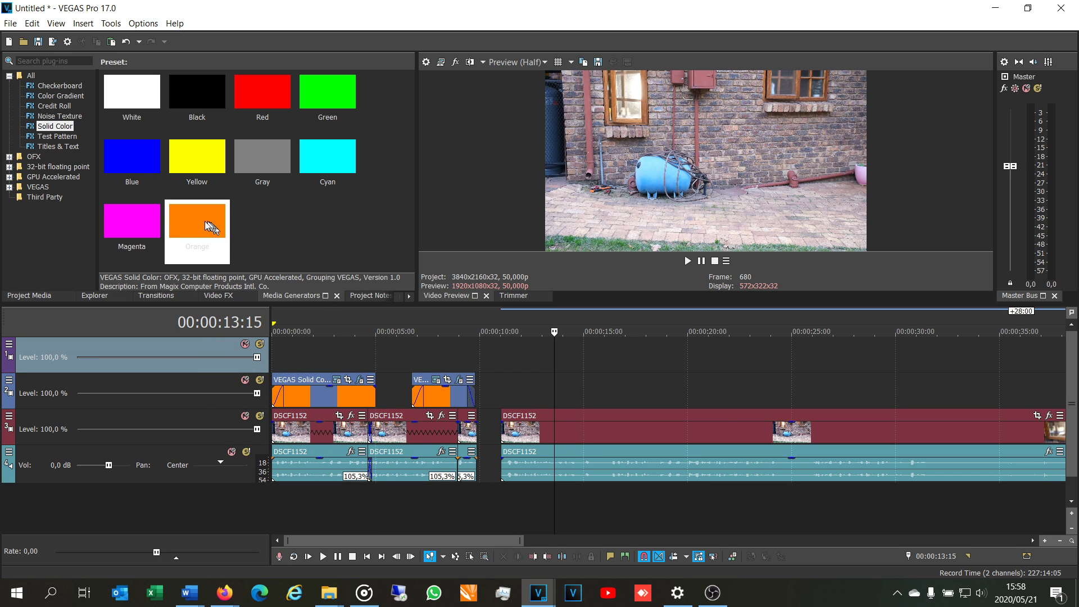
drag(205, 225, 567, 393)
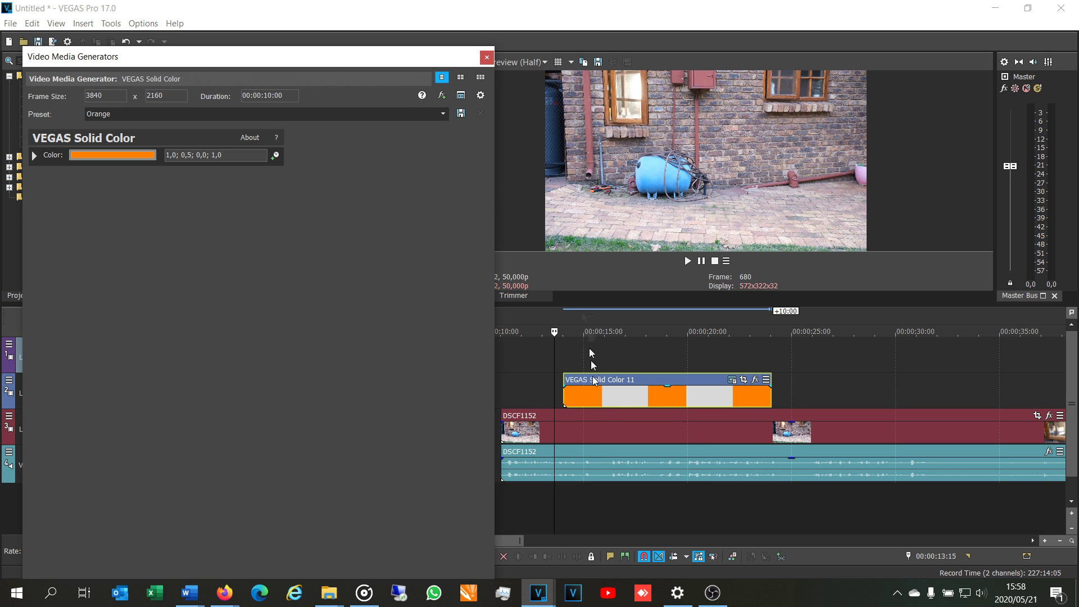
click(487, 58)
- Review the DSCF1152 footage and Solid Color 11 events around 00:00:15:10
click(602, 432)
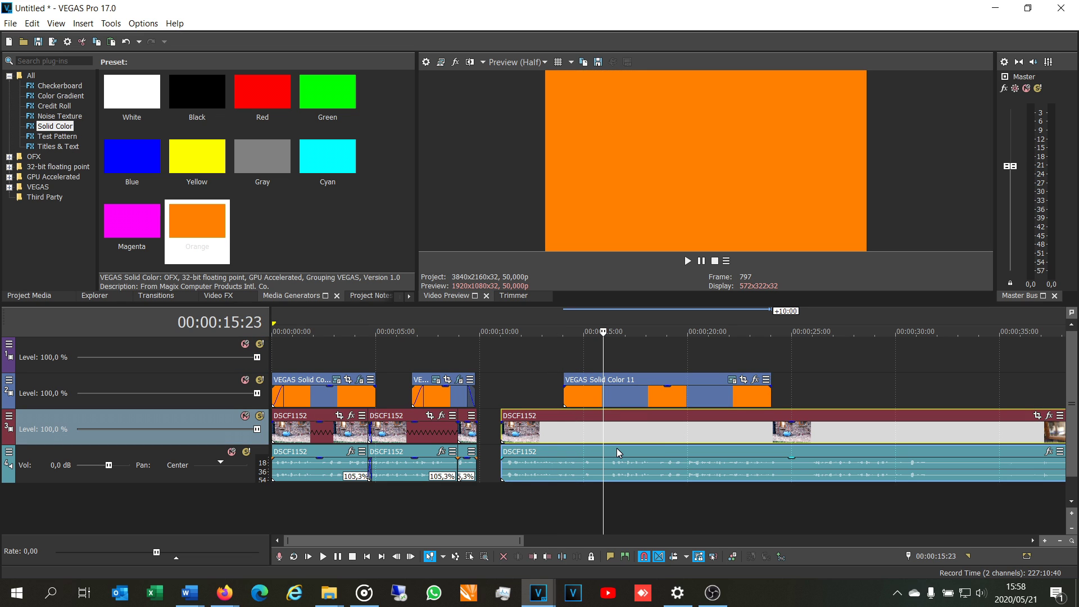
click(618, 404)
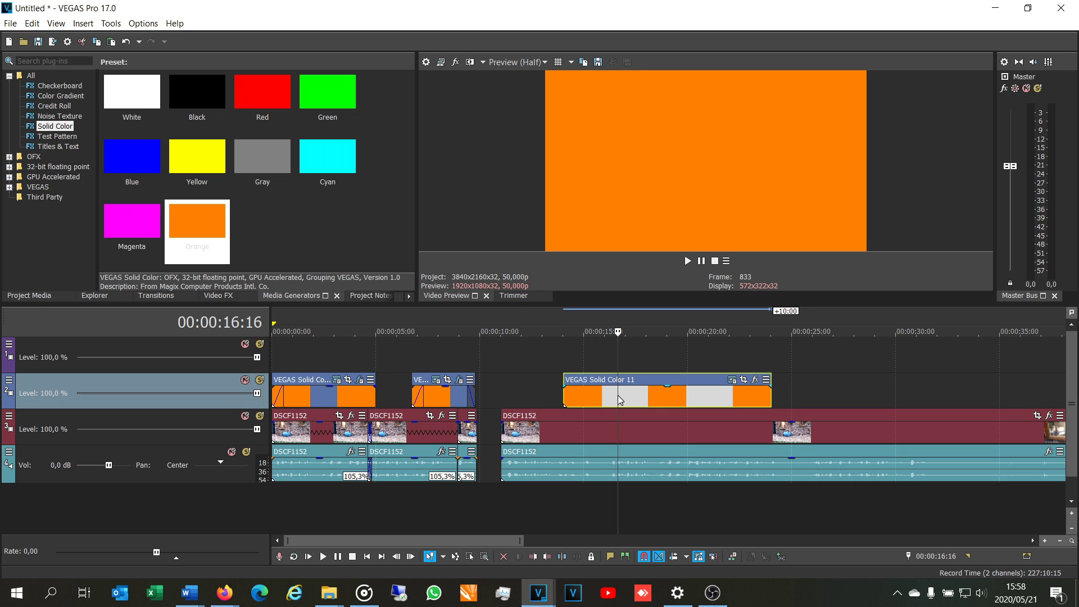
click(547, 426)
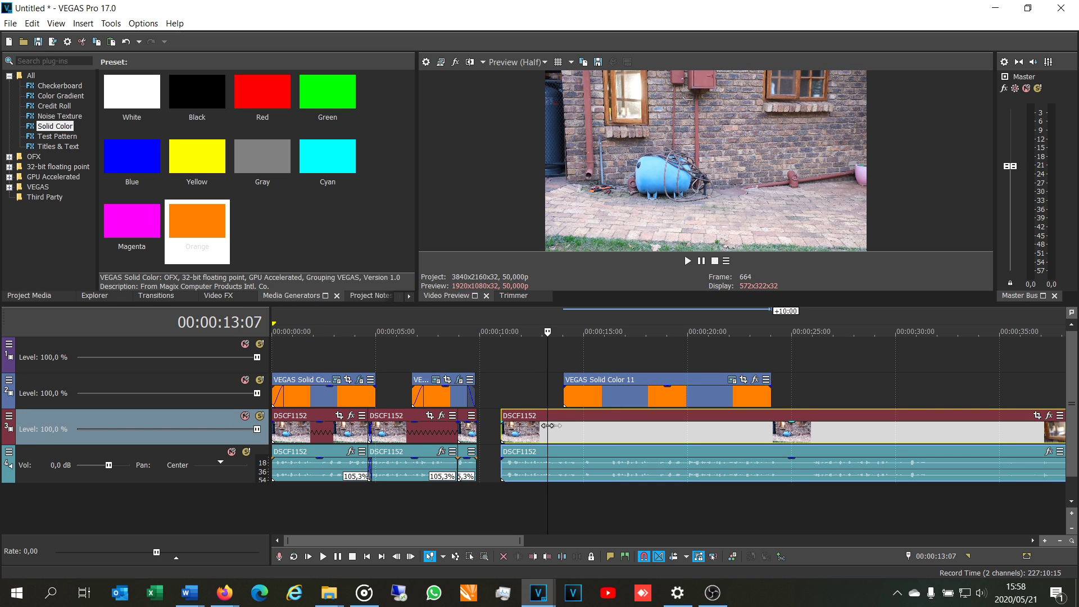
click(592, 429)
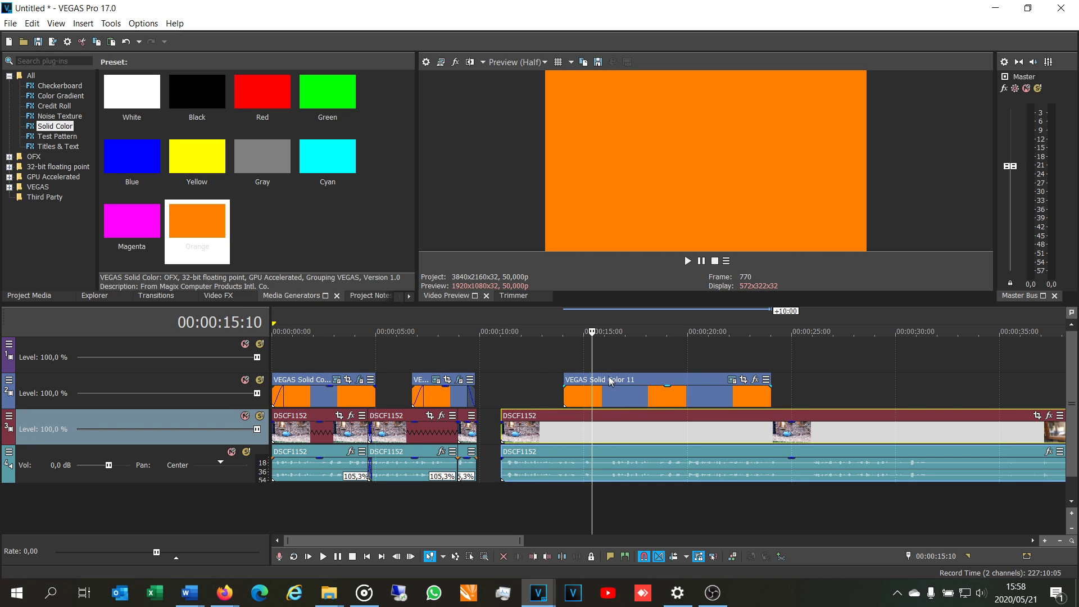
click(639, 400)
click(622, 434)
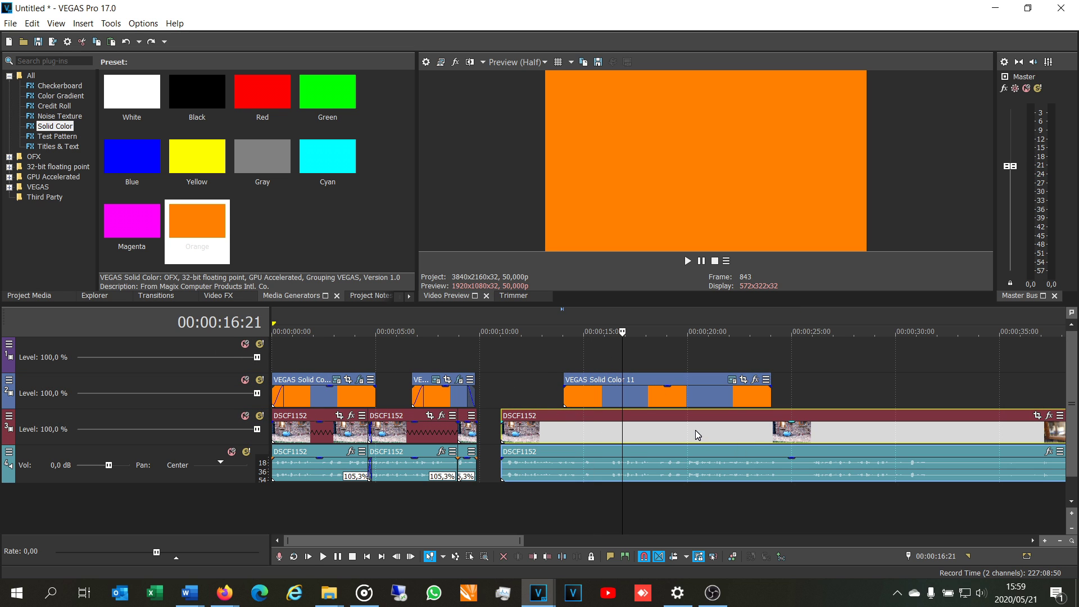
- Move the DSCF1152 footage up to track 1 and back down to track 3 under the orange event
drag(699, 434, 697, 361)
click(639, 401)
click(572, 363)
click(529, 363)
click(612, 363)
click(678, 365)
drag(674, 364, 649, 430)
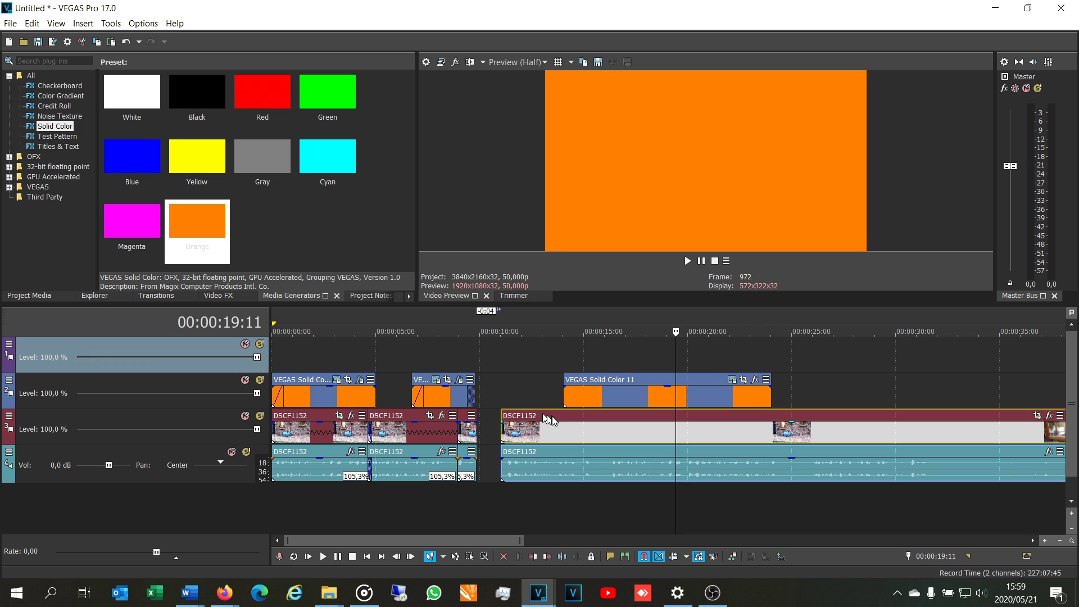
click(574, 436)
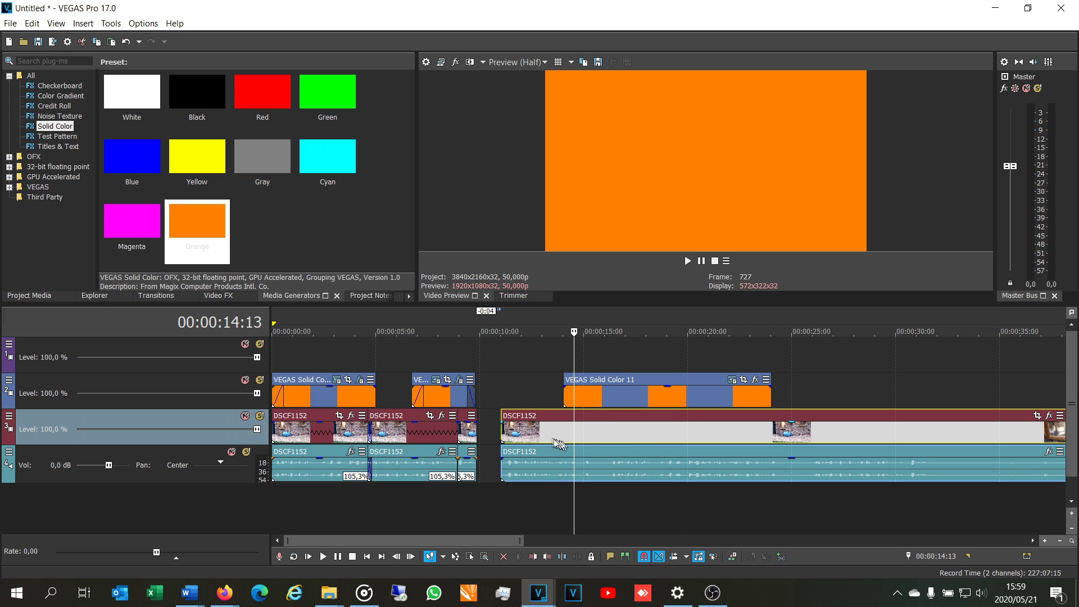
click(548, 438)
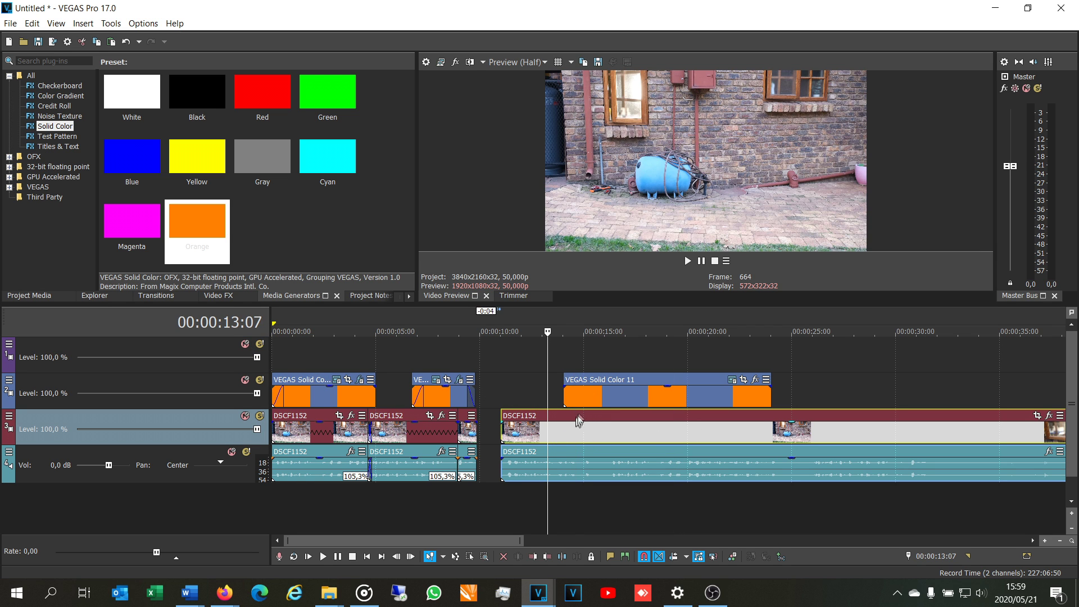
click(585, 400)
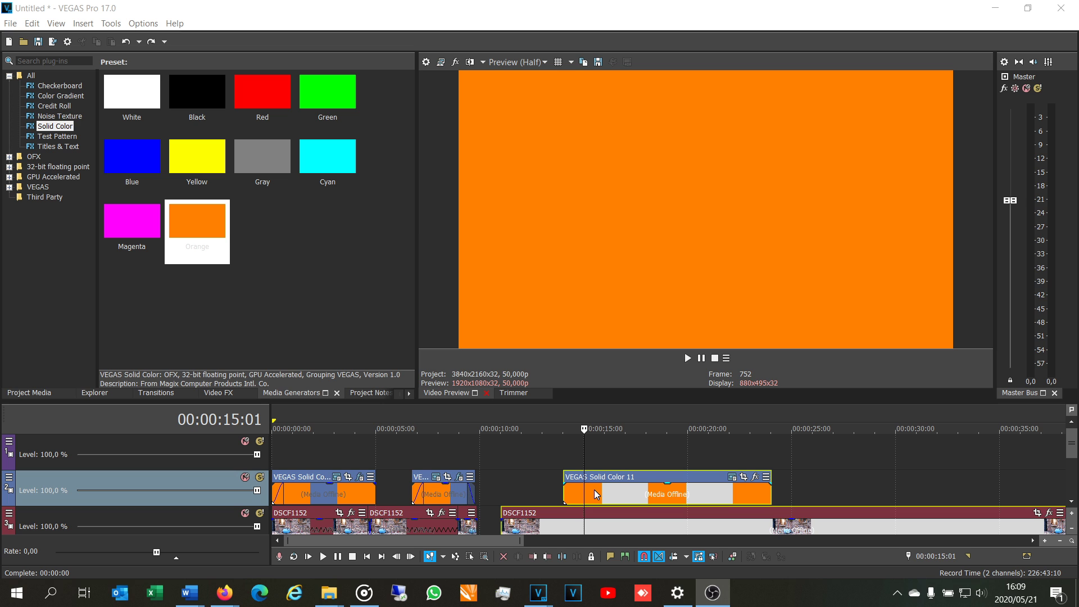
- Apply VEGAS Cookie Cutter to the orange Solid Color 11 event
click(756, 480)
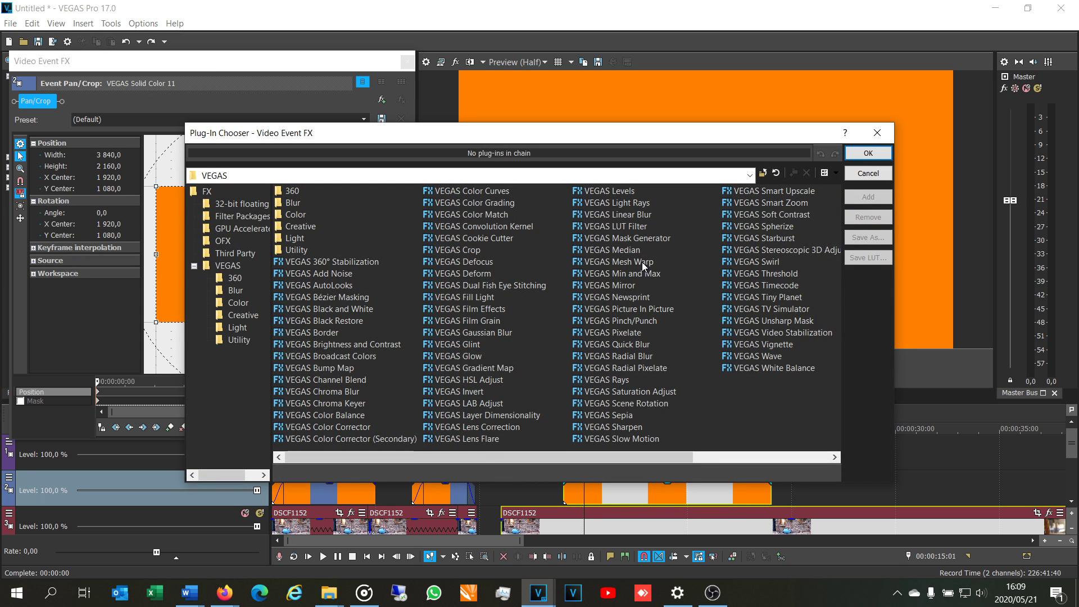
double_click(474, 239)
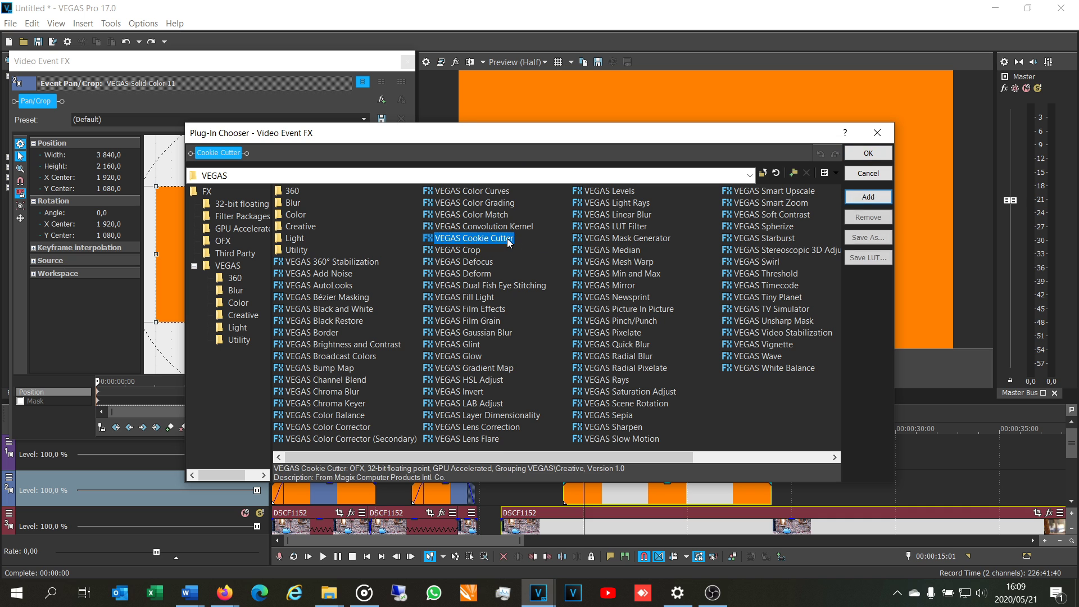
click(868, 153)
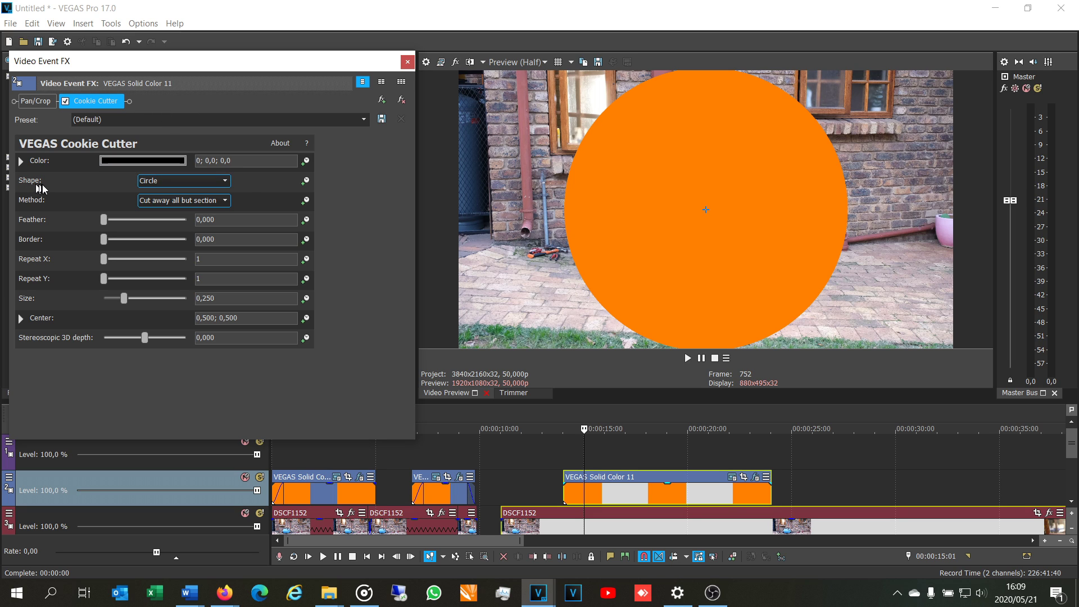
- Set the Cookie Cutter shape to Arrowhead, then to Arrowhead right
click(185, 181)
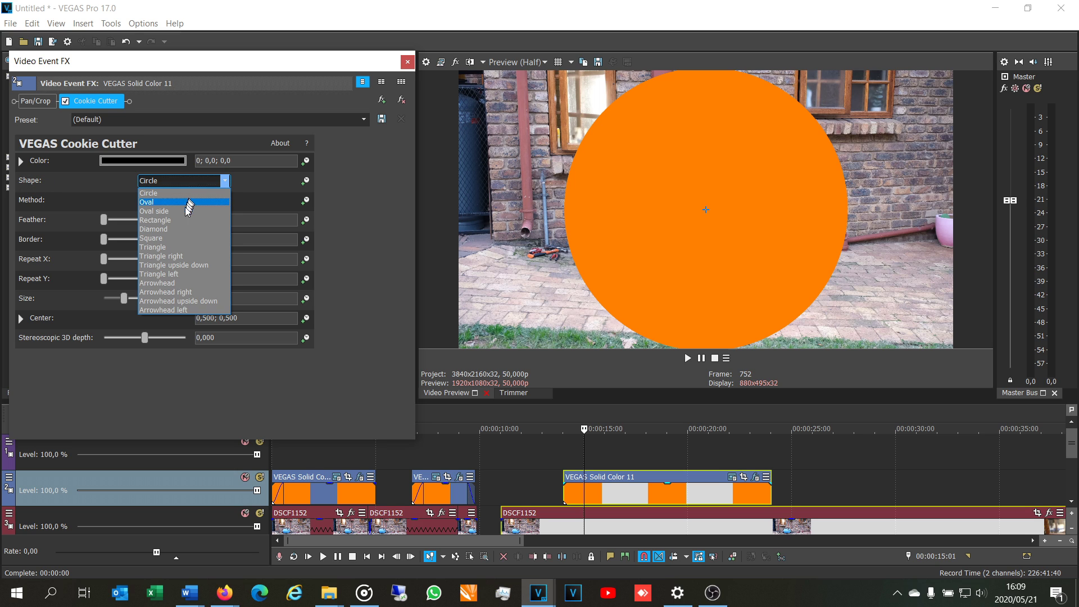
click(157, 284)
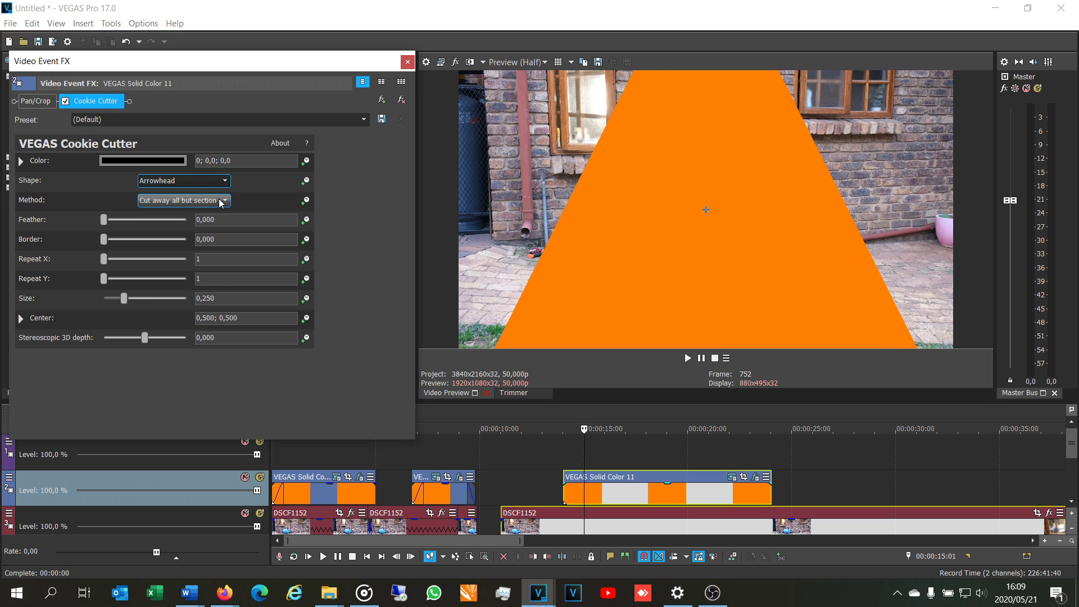
click(223, 181)
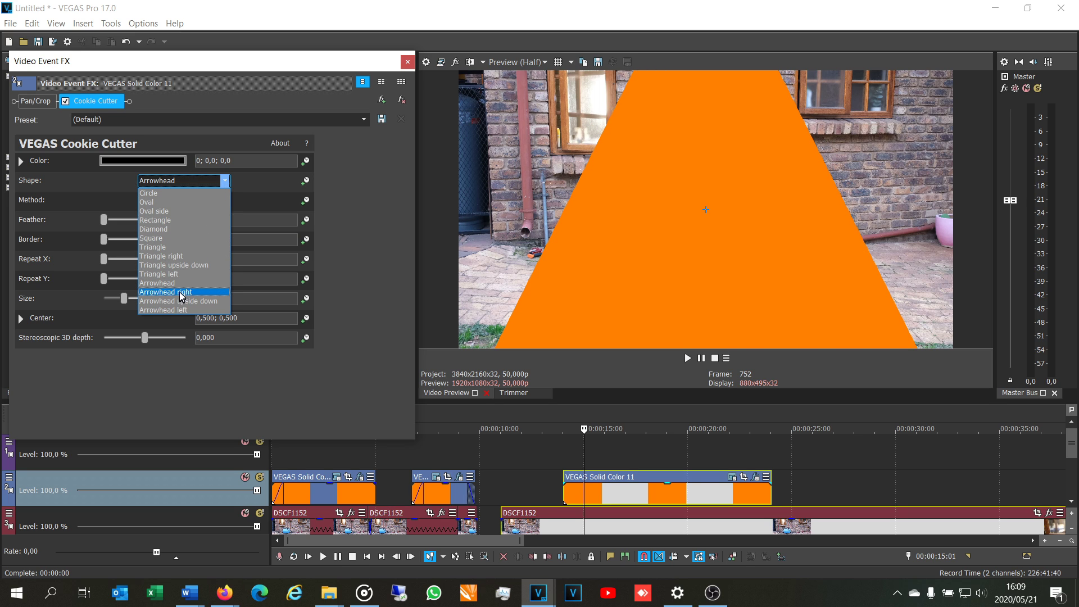
click(182, 292)
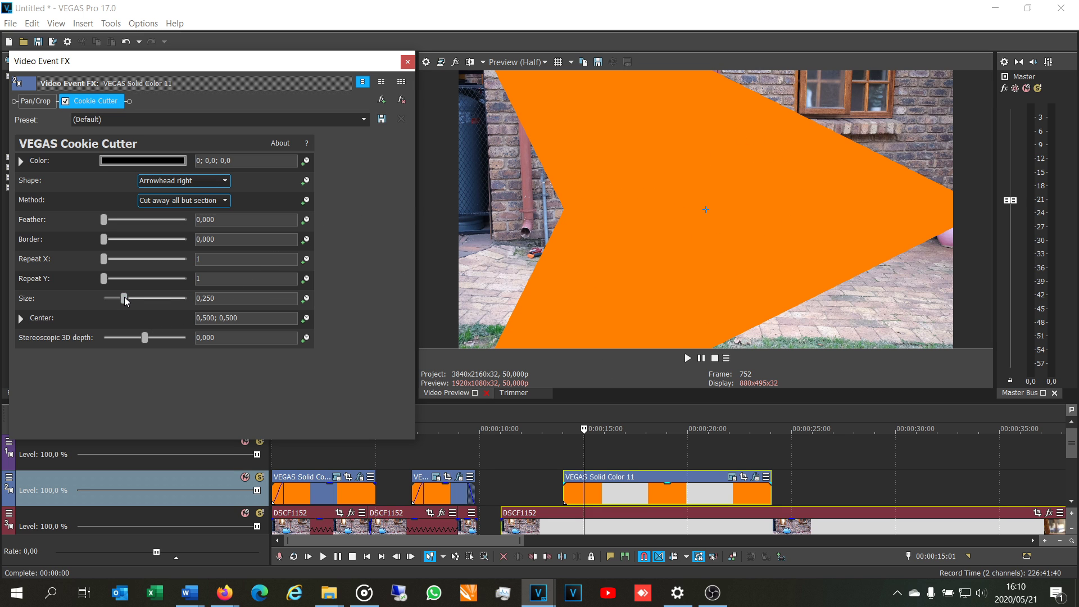
- Set the arrowhead Size to 0,048 and its Center to 0,152; 0,359
drag(125, 301, 108, 303)
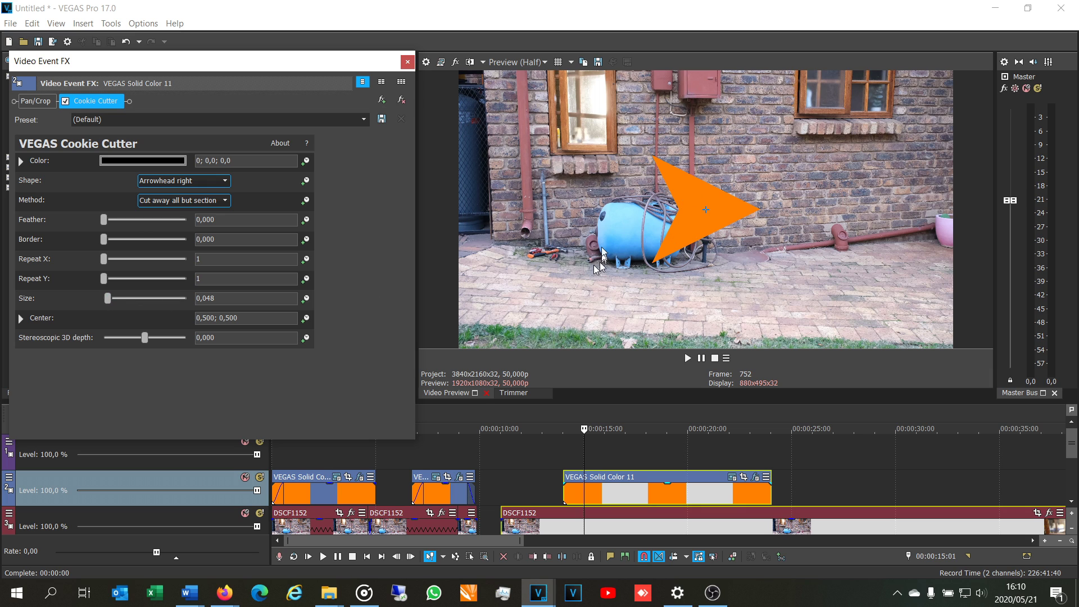
click(22, 319)
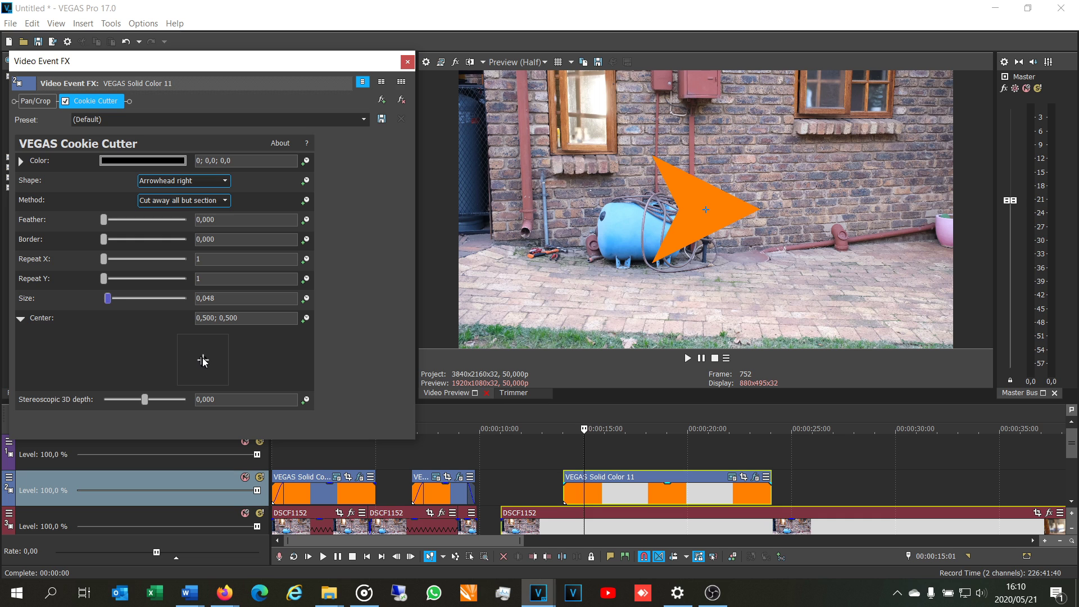
mouse_move(203, 360)
mouse_down()
mouse_move(186, 368)
mouse_move(224, 366)
mouse_move(185, 367)
mouse_up()
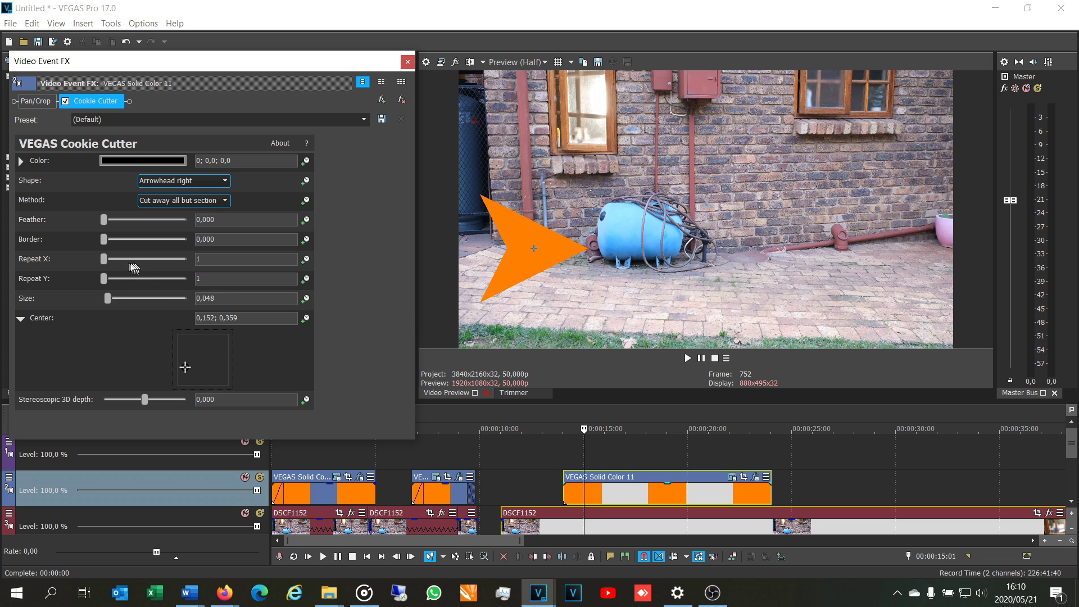
- Set Repeat X to 2 and move the Center to 0,348; 0,359, keeping Repeat Y at 1
drag(110, 263, 112, 263)
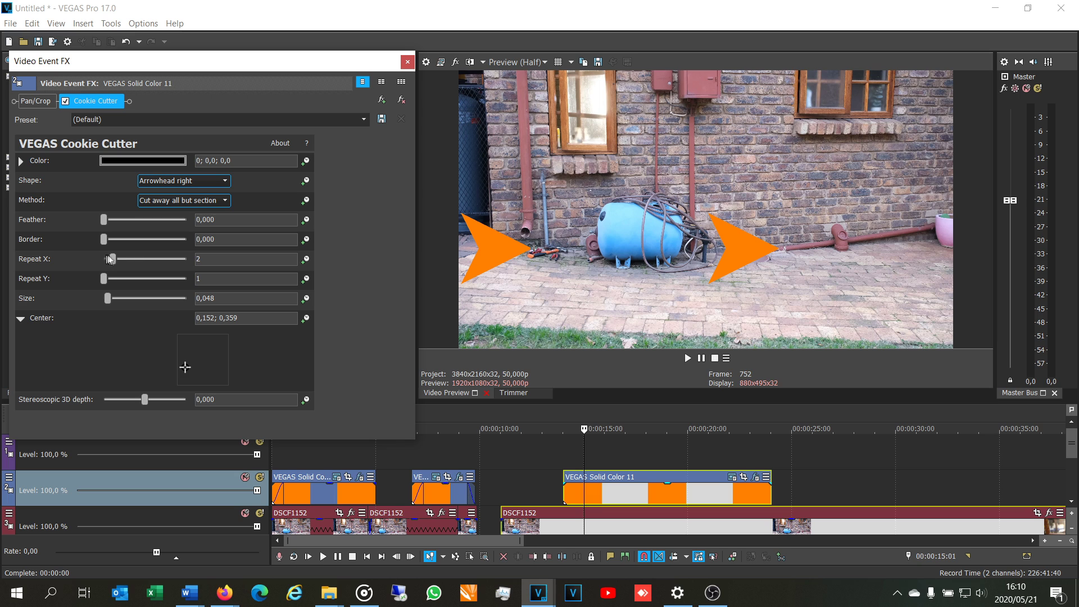
drag(185, 370, 195, 371)
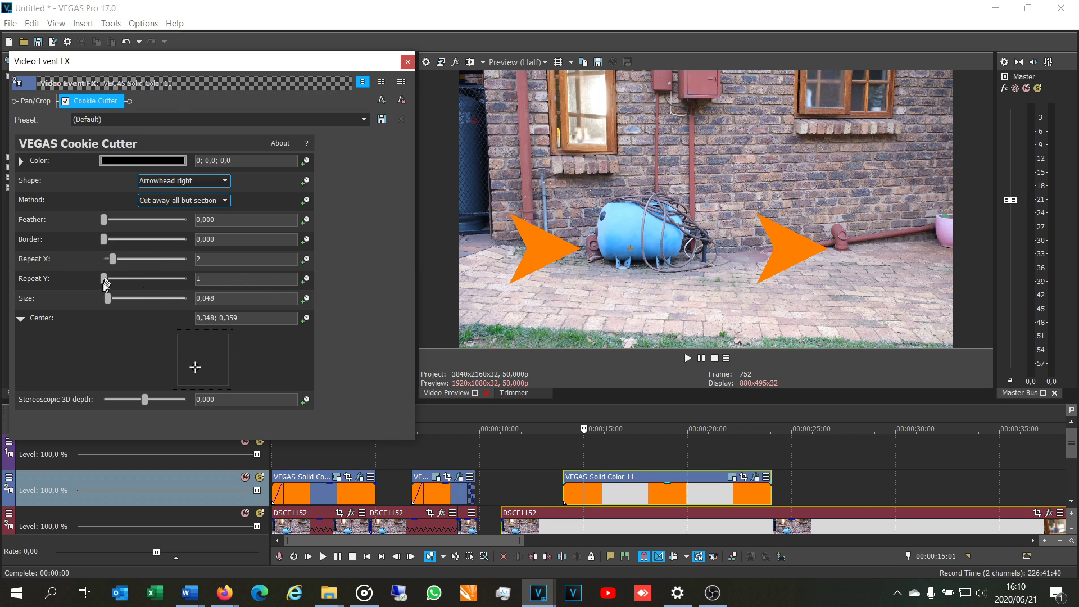
mouse_move(104, 279)
mouse_down()
mouse_move(150, 281)
mouse_move(101, 282)
mouse_move(143, 262)
mouse_move(113, 265)
mouse_up()
- Give the arrowheads a yellow border of 0,020 with Feather 0,082
drag(104, 240, 109, 245)
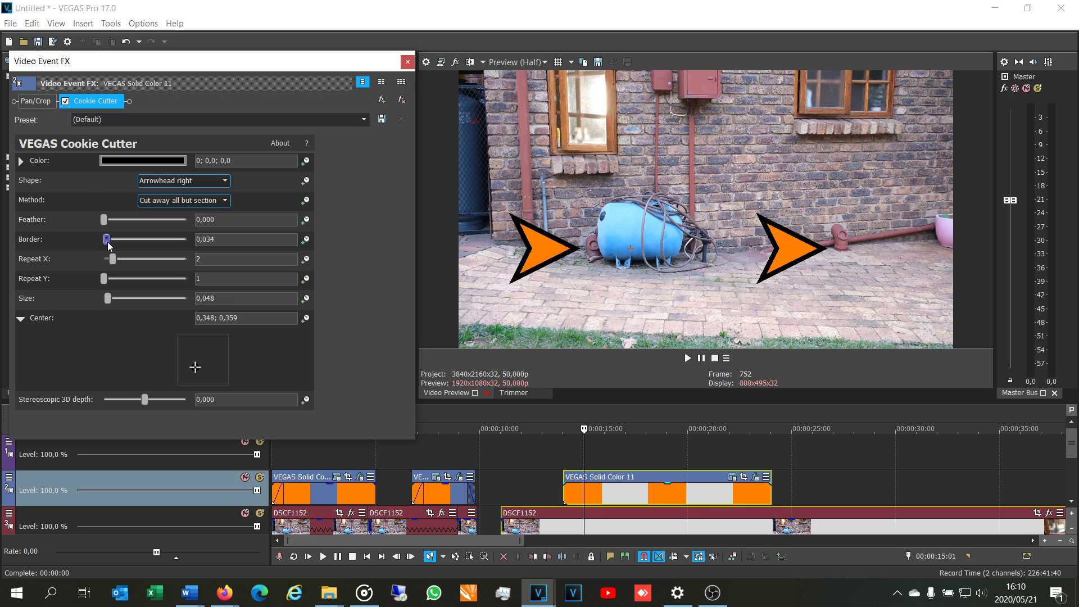
click(132, 161)
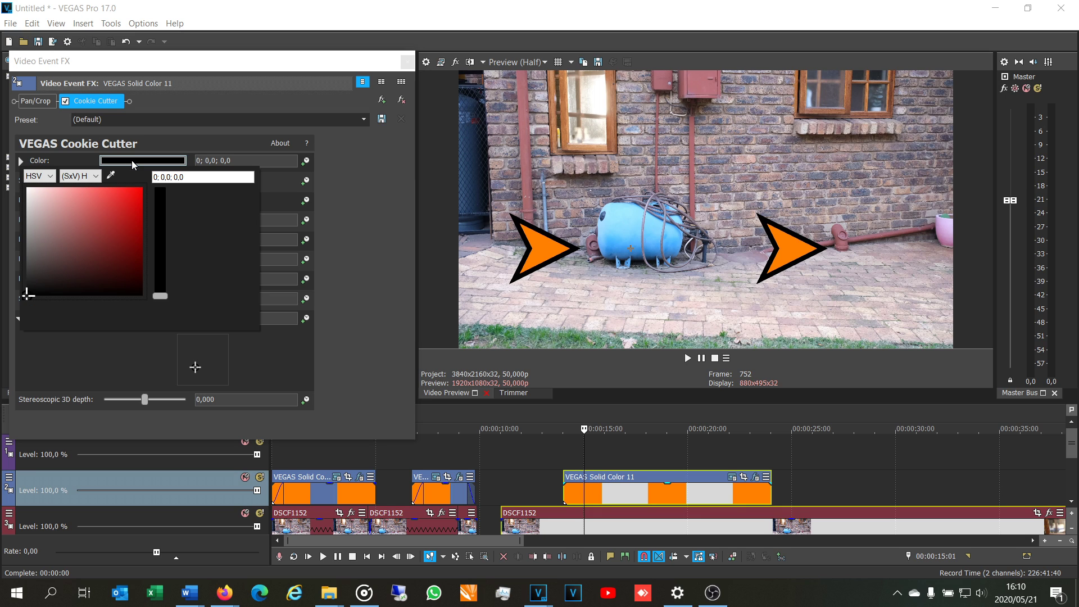
click(132, 191)
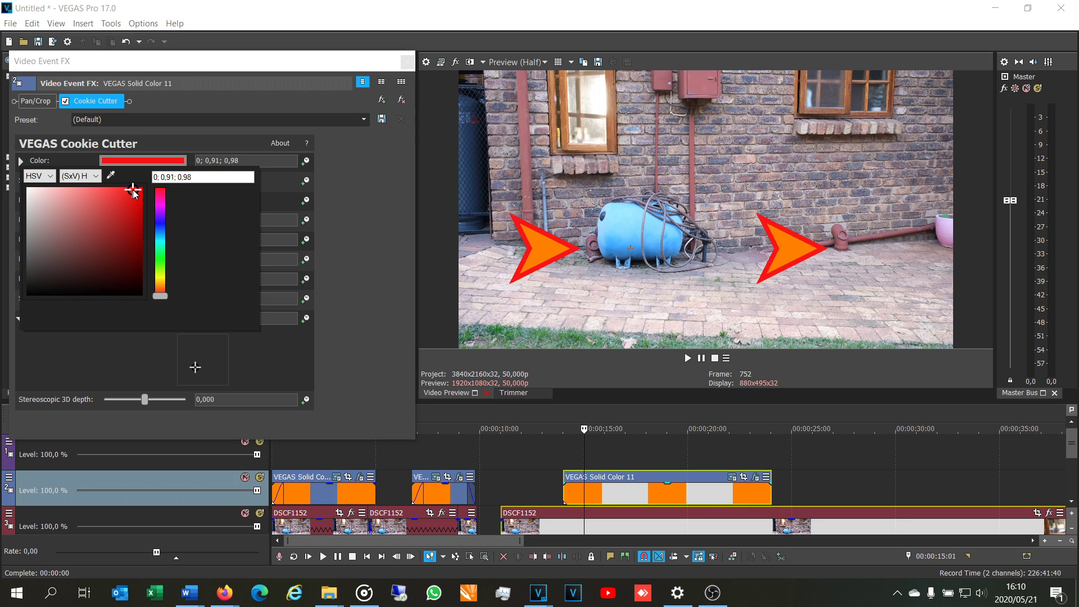
click(158, 277)
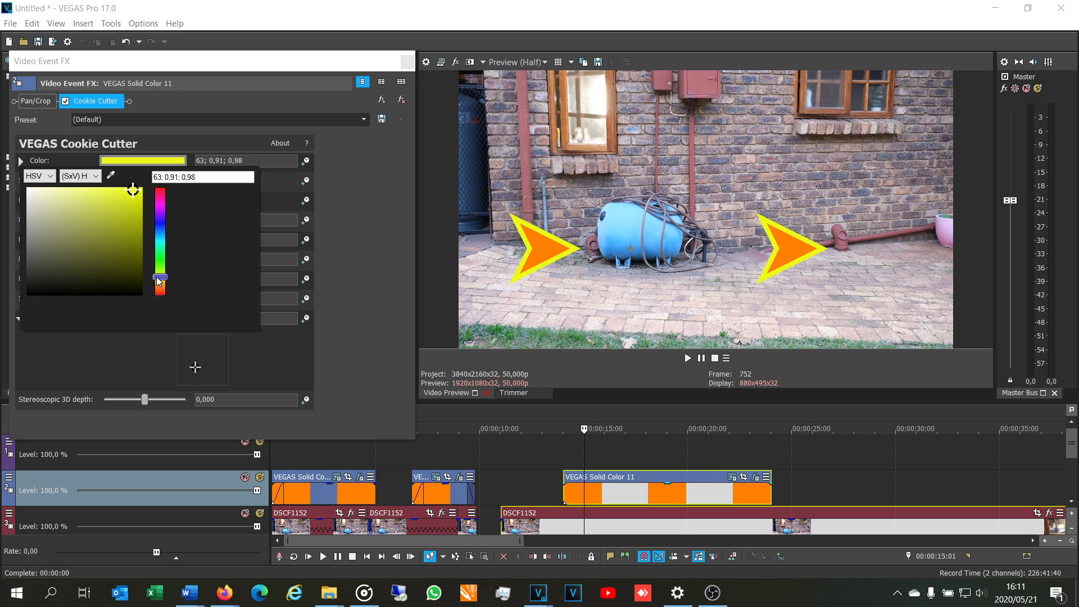
drag(104, 239, 108, 244)
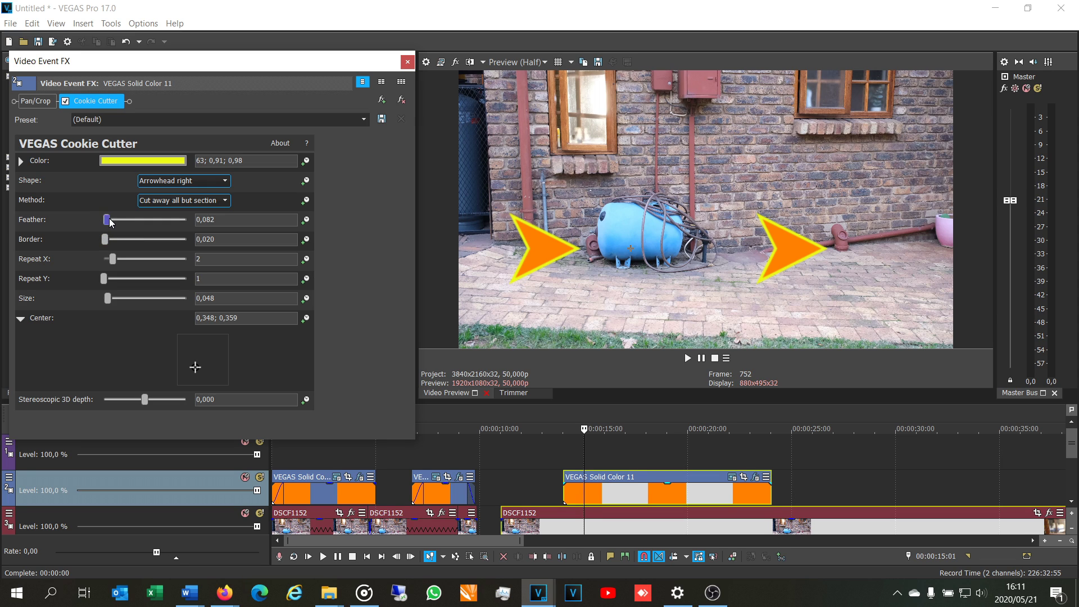
mouse_move(131, 221)
mouse_down()
mouse_move(90, 229)
mouse_move(128, 222)
mouse_move(111, 224)
mouse_up()
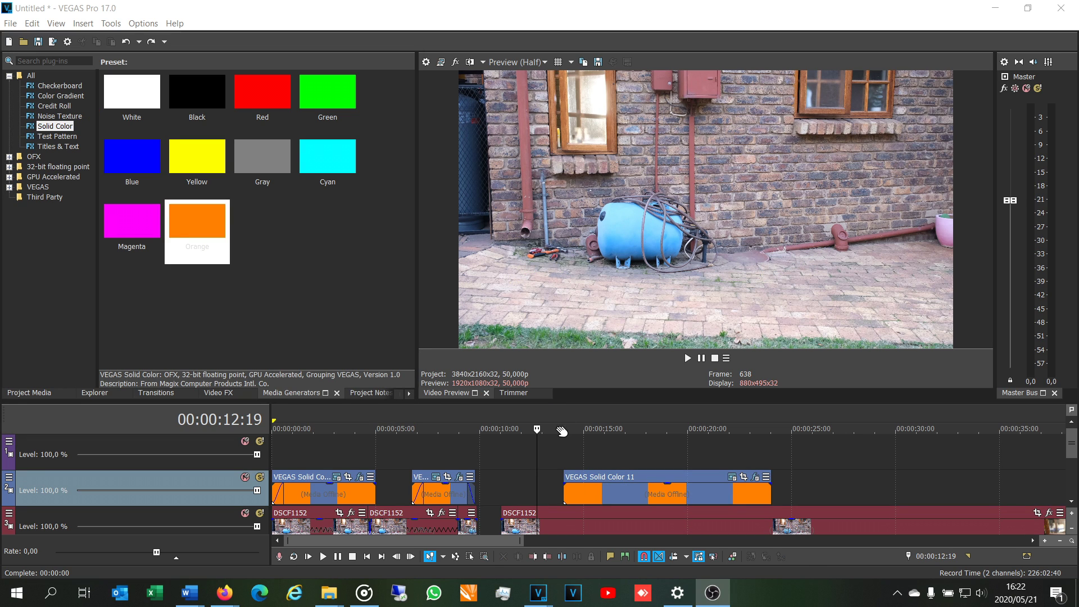
- Open Pan/Crop for Solid Color 11, enable Mask, and undo a trial rectangle mask
click(580, 497)
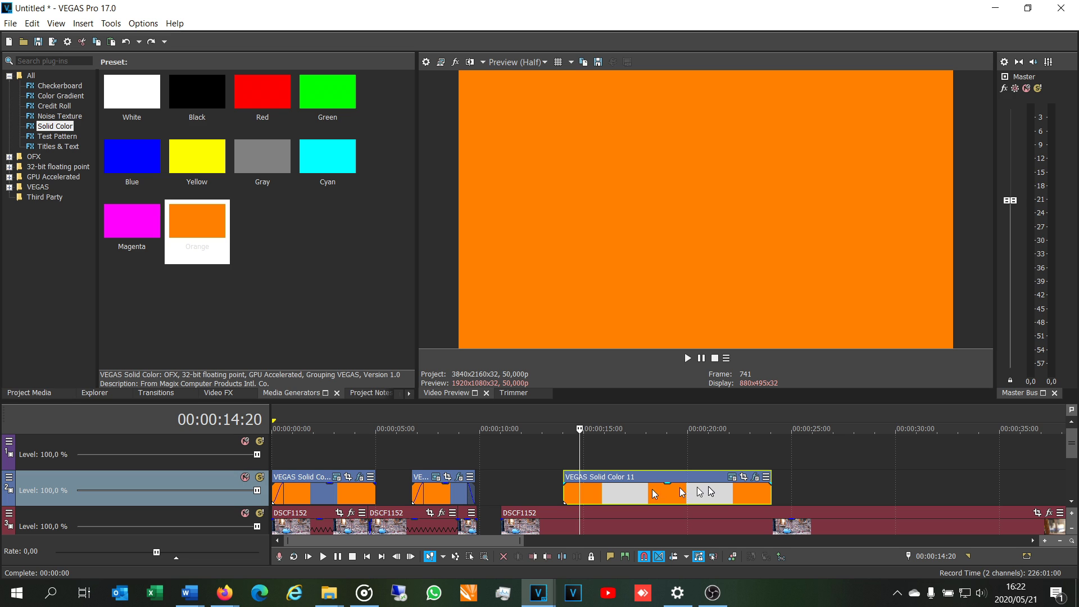
click(743, 477)
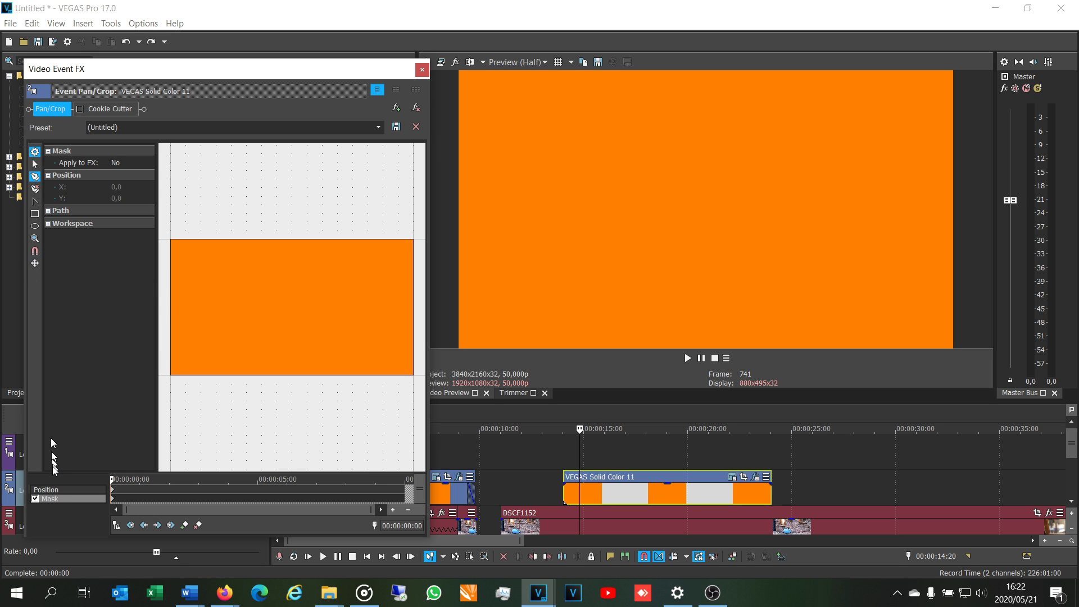
click(36, 499)
click(35, 214)
drag(215, 279, 294, 323)
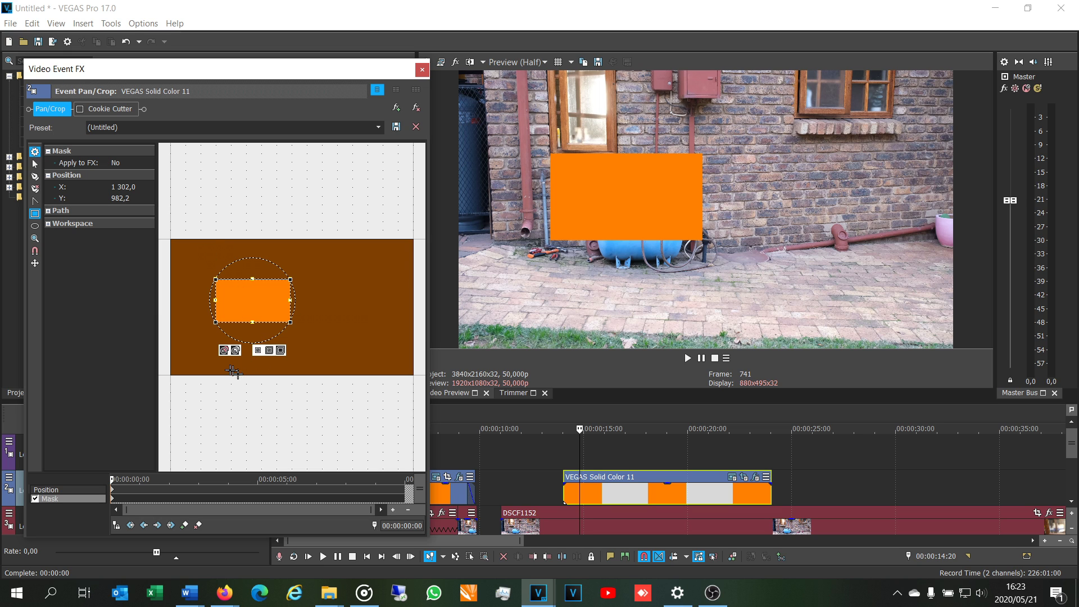
key(ctrl+z)
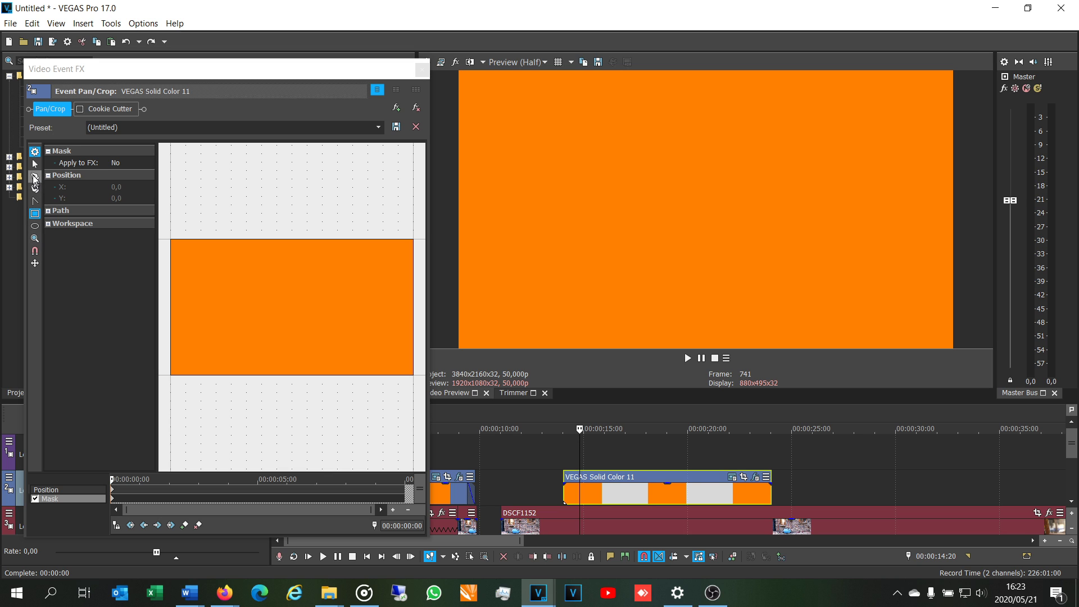
- Enable the Pan/Crop mask and draw a closed freehand arrow outline over the video with anchor points
click(35, 180)
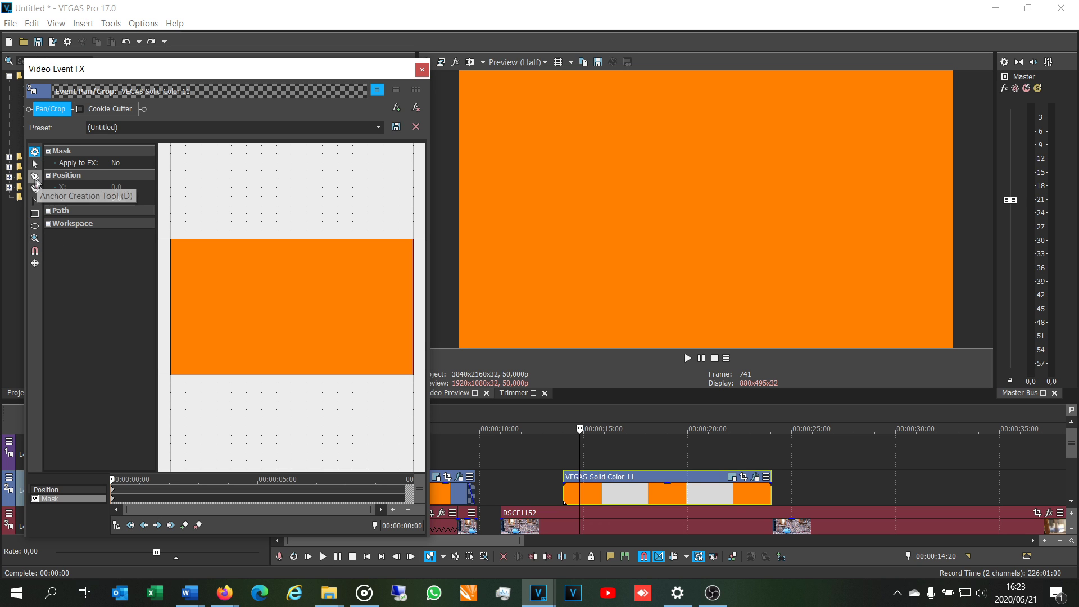
click(36, 177)
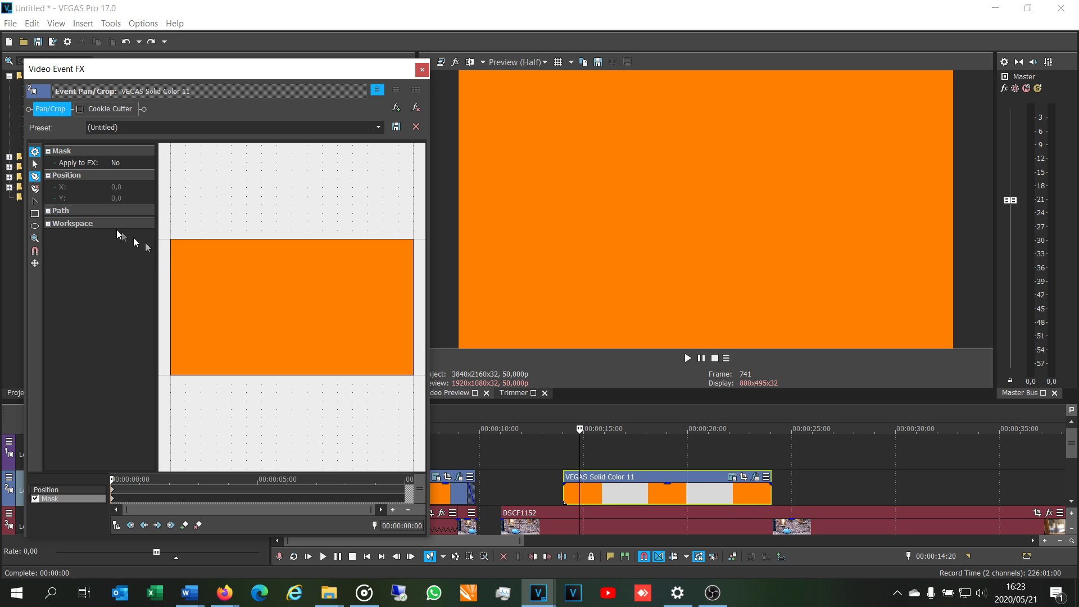
click(221, 286)
click(320, 302)
click(219, 303)
click(221, 286)
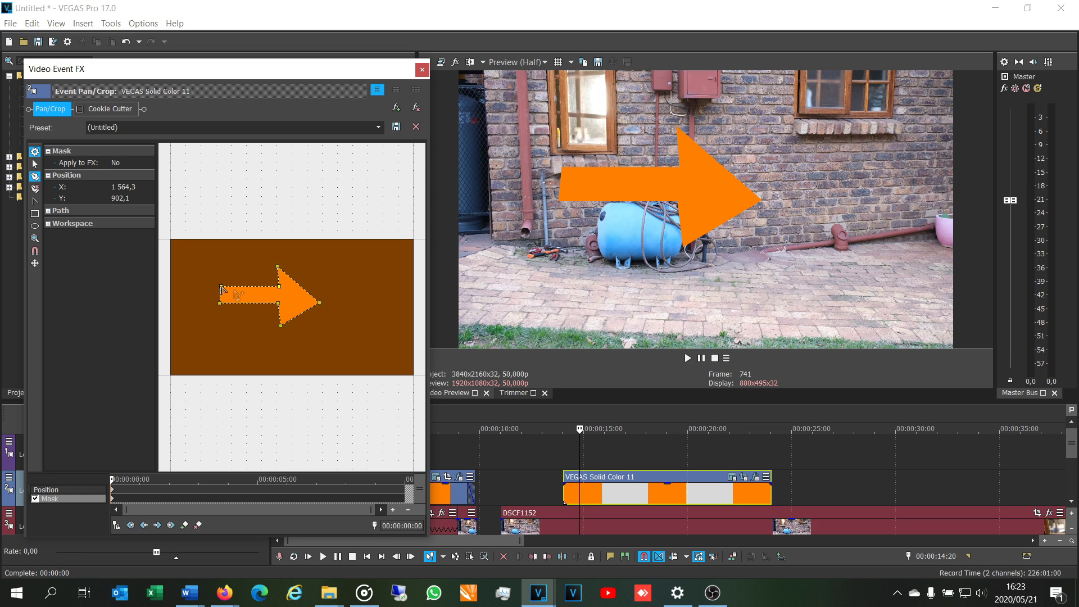
- Undo the last anchor change and delete the arrow's lower-middle anchor point
key(ctrl+z)
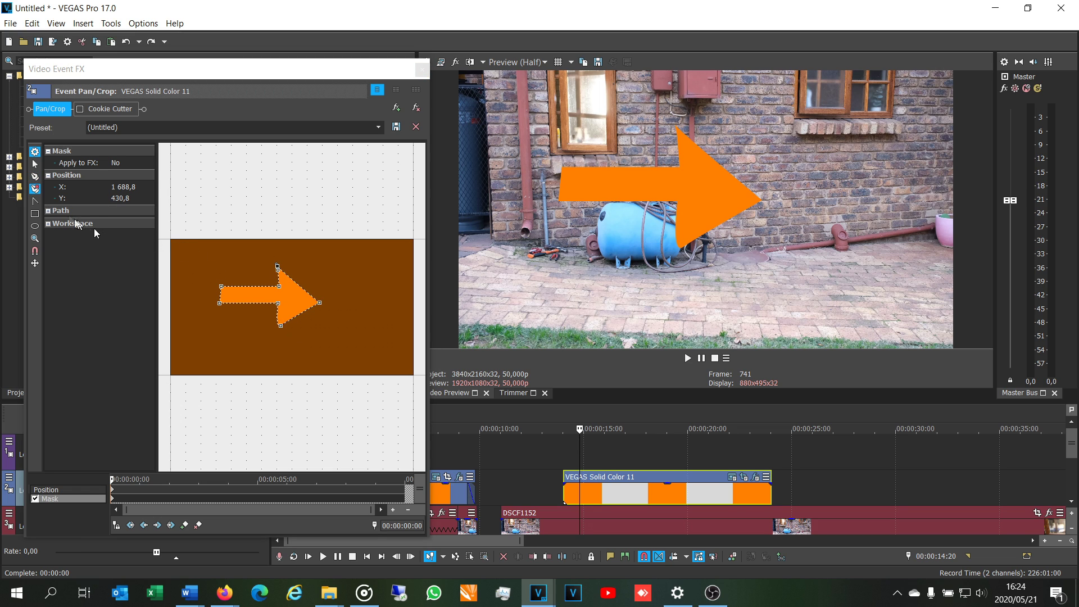
click(35, 190)
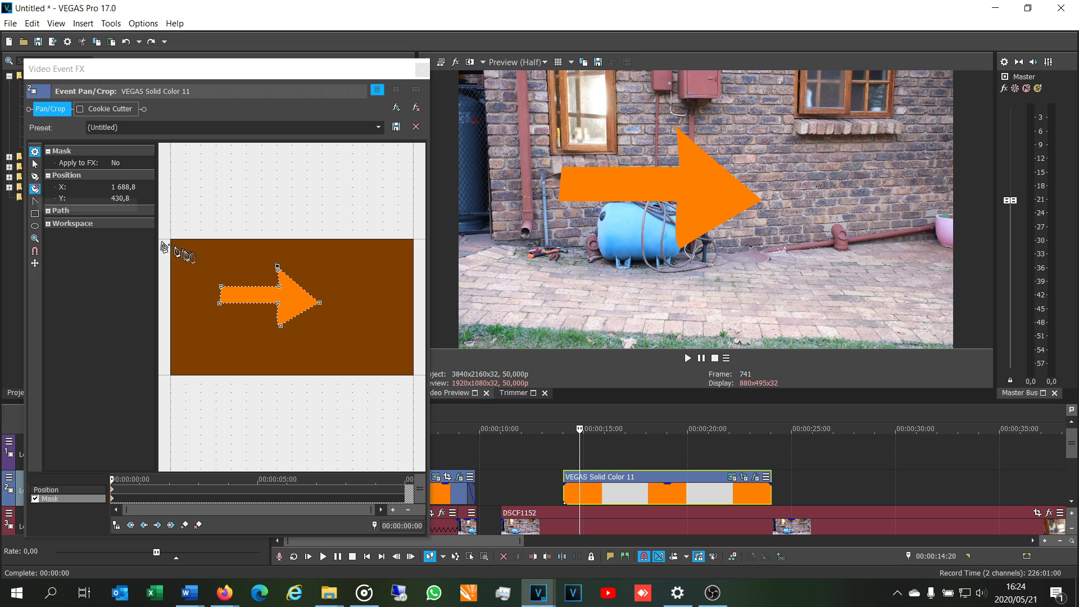
click(35, 190)
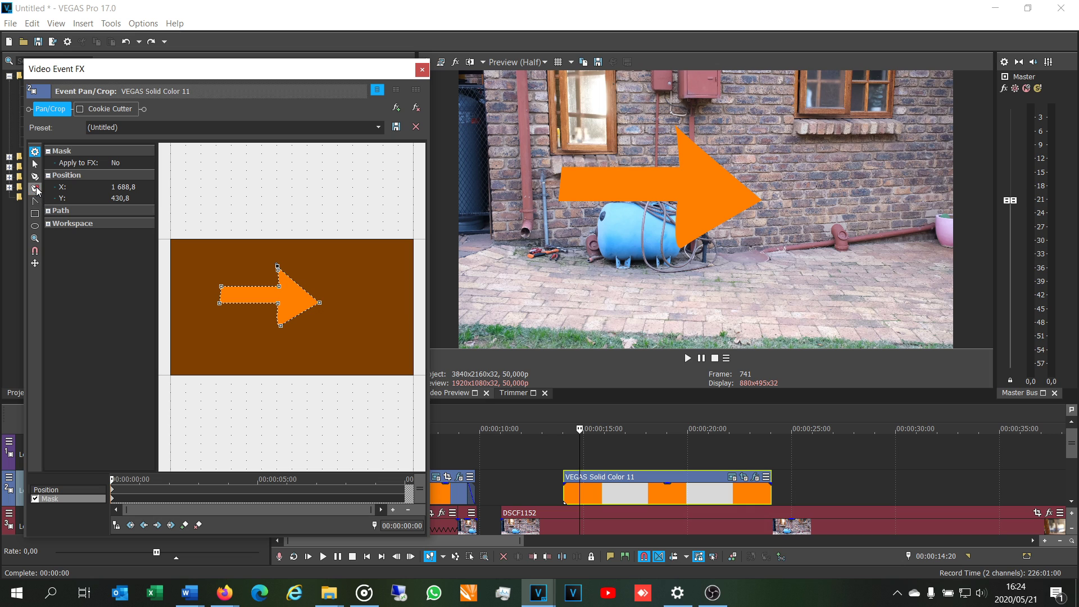
click(278, 305)
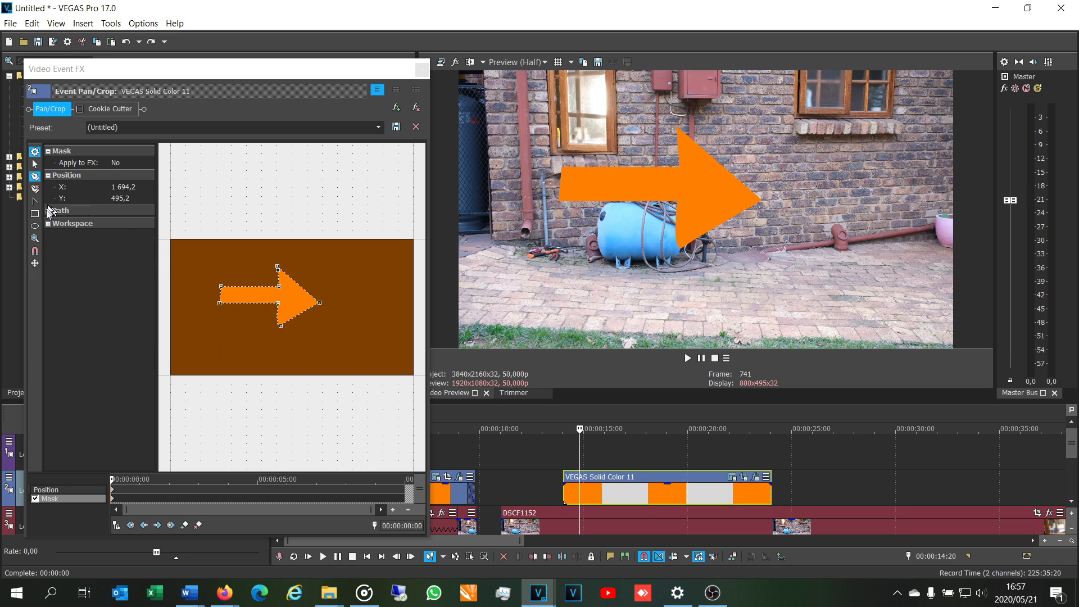
- Replace the freehand mask with a thin rectangle mask and set Cookie Cutter Center to 0,174; 0,315
click(255, 295)
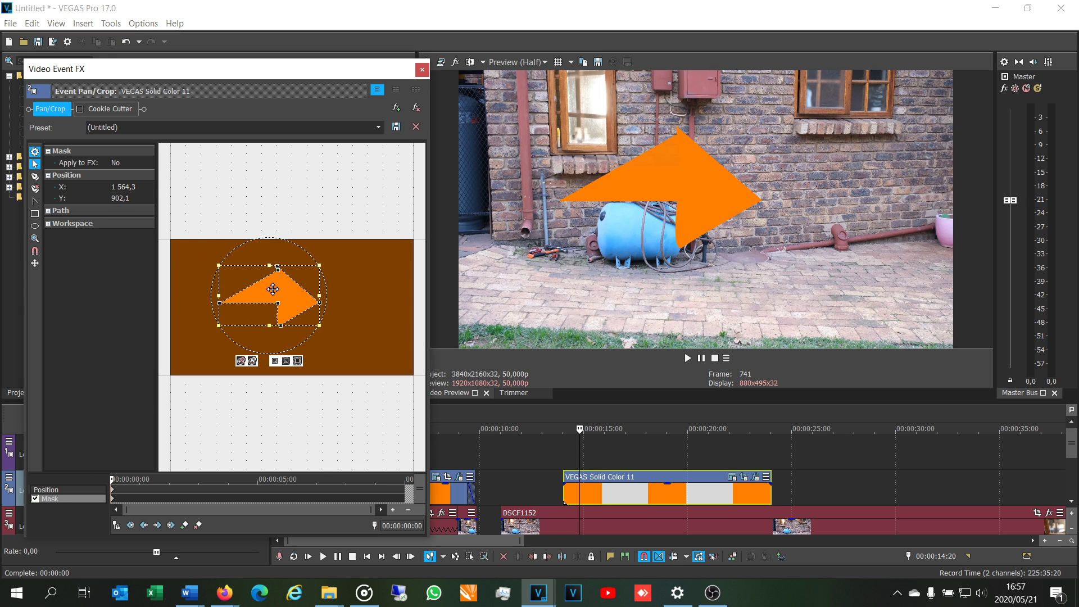
key(Delete)
key(ctrl+r)
mouse_move(207, 292)
mouse_down()
mouse_move(244, 314)
mouse_move(279, 310)
mouse_up()
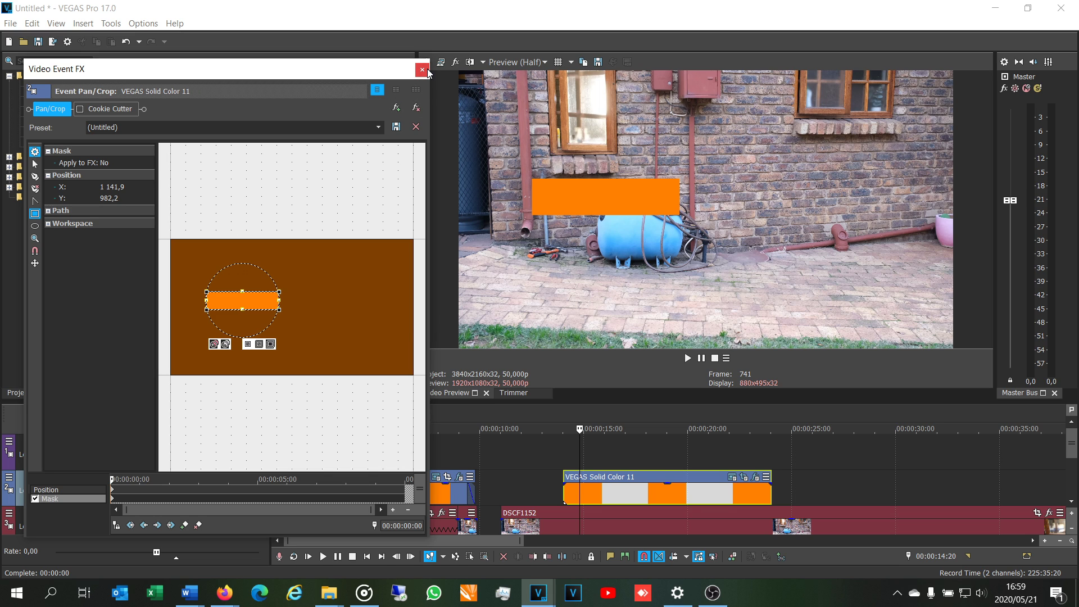
click(108, 108)
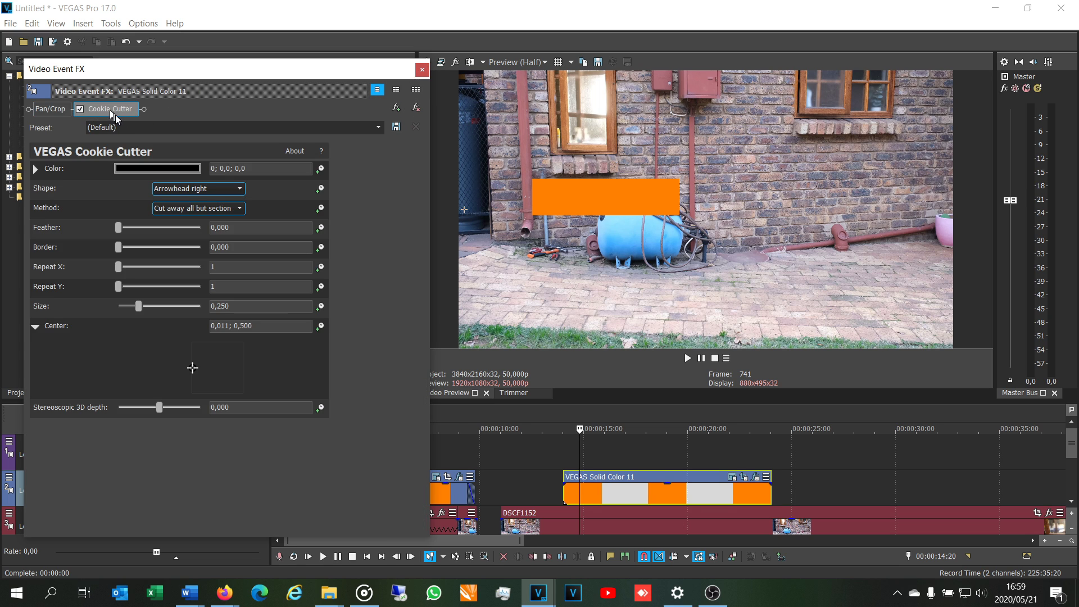
mouse_move(192, 369)
mouse_down()
mouse_move(229, 361)
mouse_move(213, 363)
mouse_move(223, 376)
mouse_move(201, 377)
mouse_up()
- Add a Yellow Solid Color event to the top track and apply Cookie Cutter to it
click(422, 69)
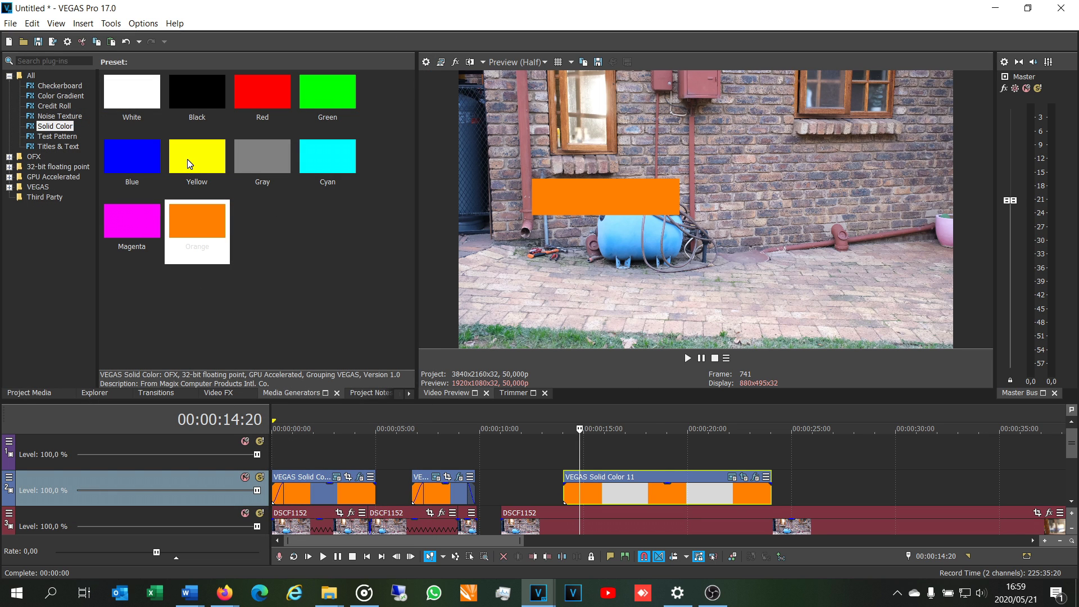
drag(188, 159, 657, 449)
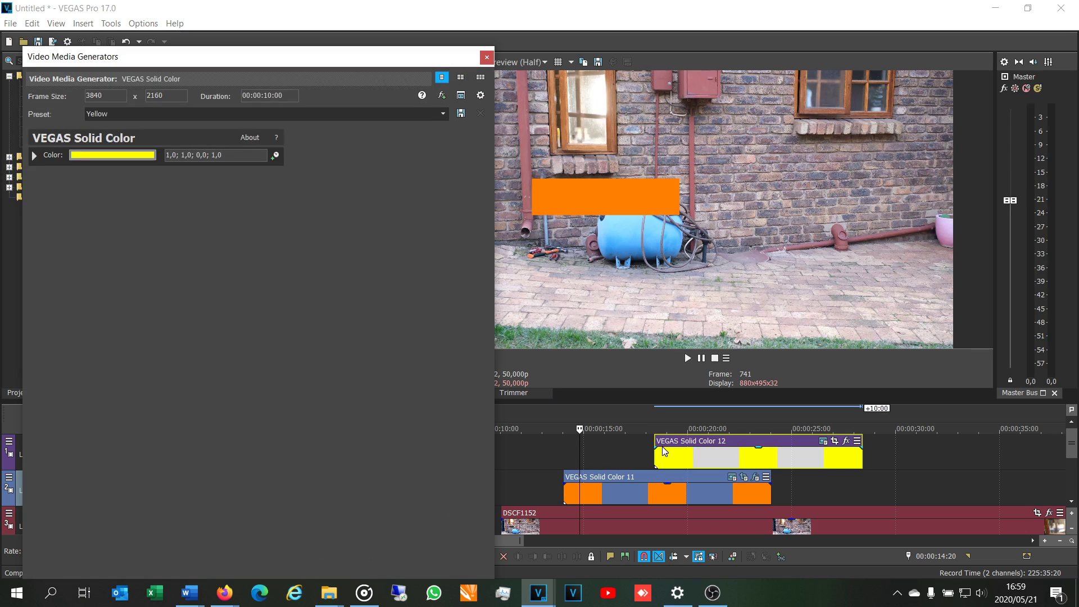
click(845, 441)
double_click(400, 238)
click(865, 152)
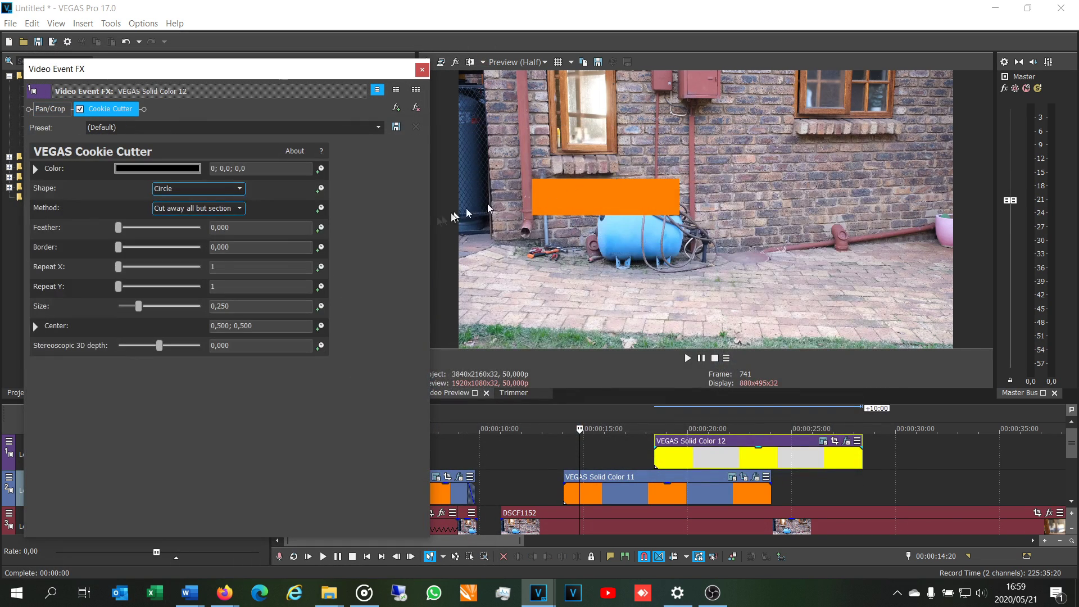
- Set the Cookie Cutter shape to Arrowhead right, size 0,061, positioned at the orange bar's end
click(225, 189)
click(191, 303)
click(35, 326)
click(133, 307)
drag(133, 308, 121, 308)
drag(217, 368, 217, 370)
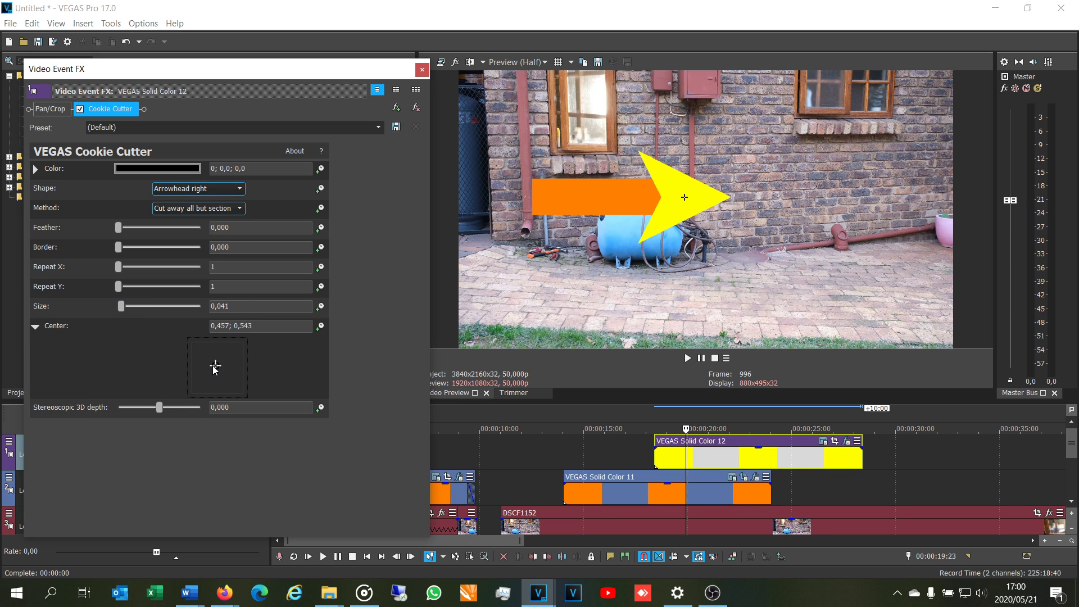
drag(121, 311, 124, 310)
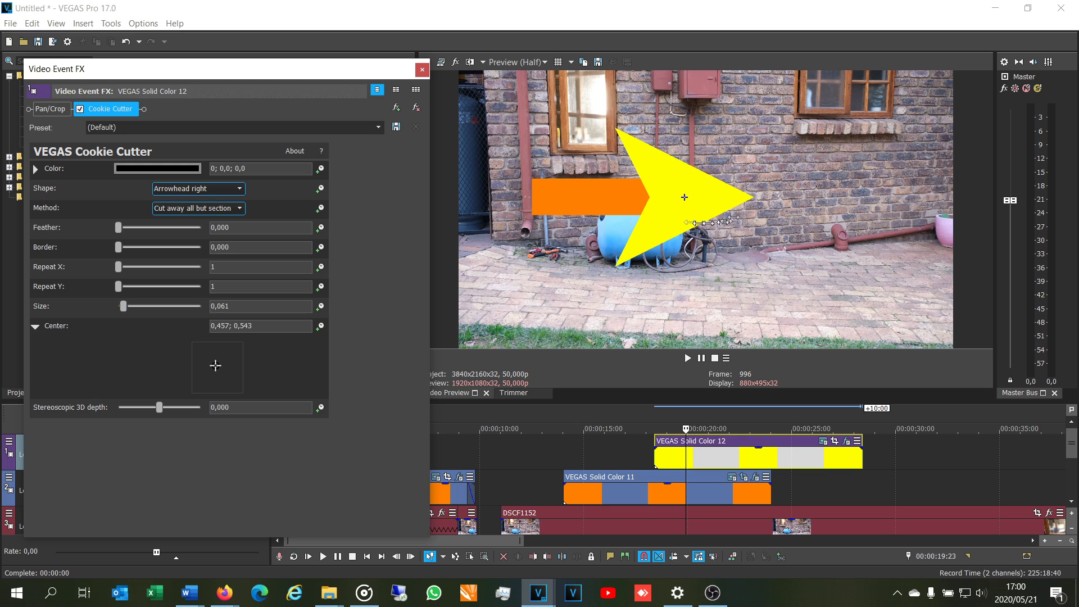
- Rearrange the tracks so the yellow arrowhead sits above the orange bar
click(705, 456)
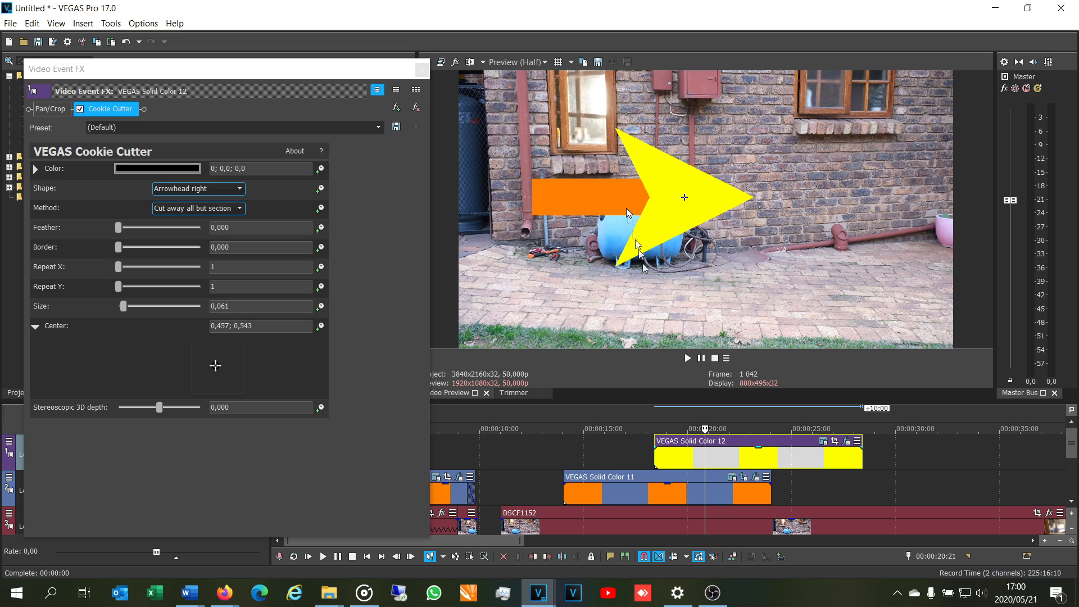
drag(682, 494, 681, 462)
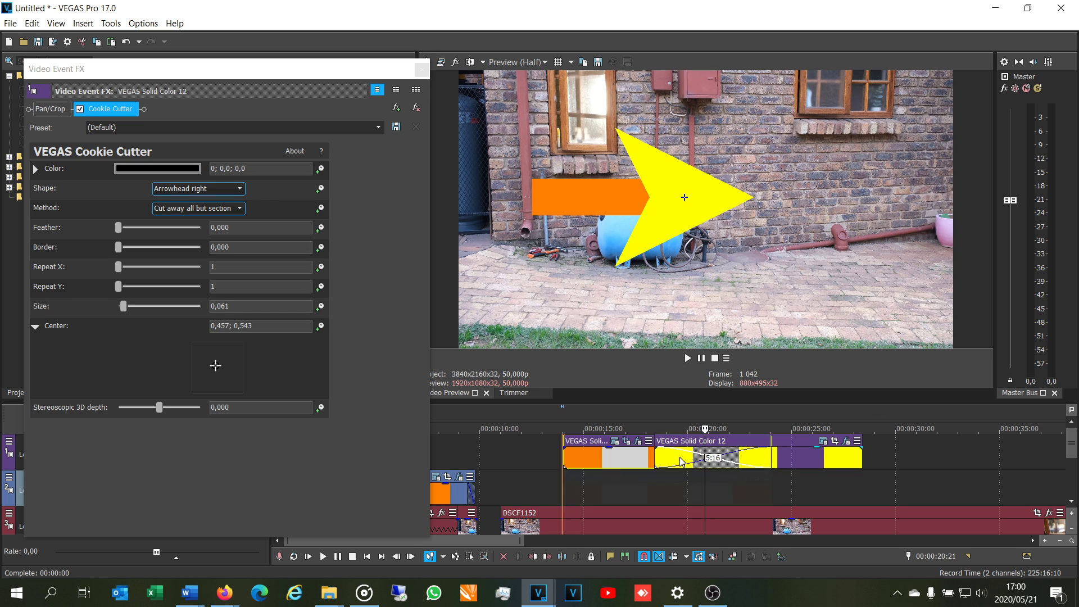
mouse_move(803, 453)
mouse_down()
mouse_move(807, 487)
mouse_move(808, 453)
mouse_up()
drag(621, 454, 621, 491)
click(686, 457)
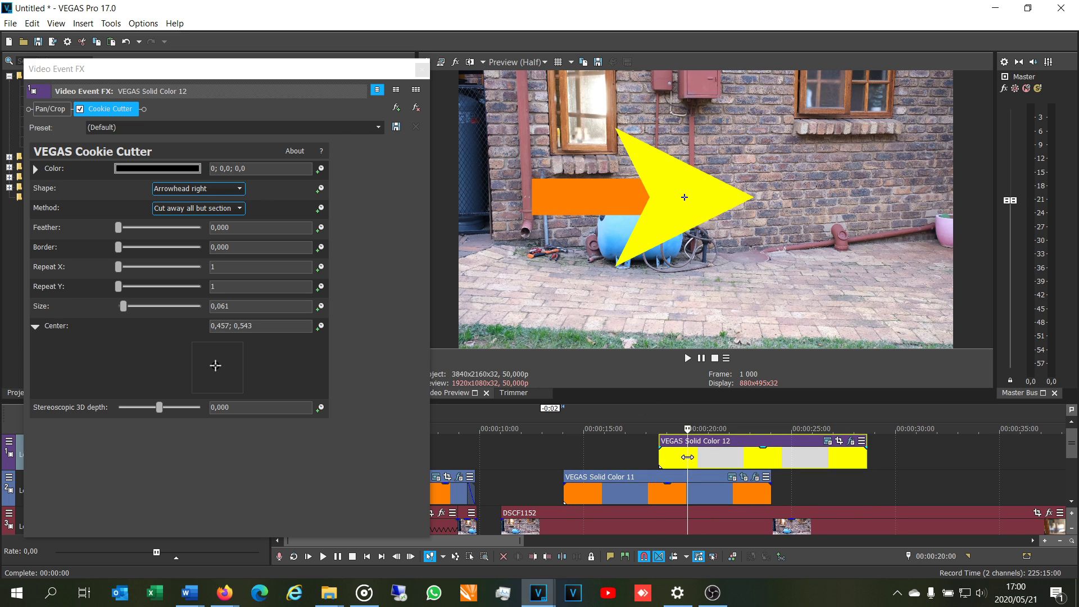
- Move the orange bar's Pan/Crop mask down and left across the blue tank
click(605, 491)
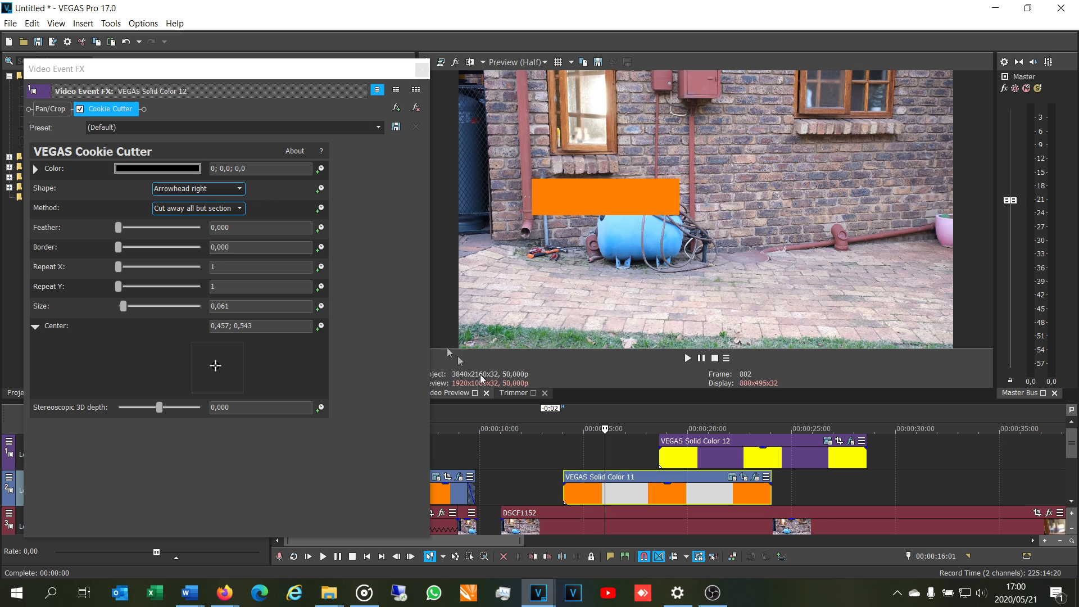
click(678, 489)
click(744, 476)
drag(249, 300, 286, 322)
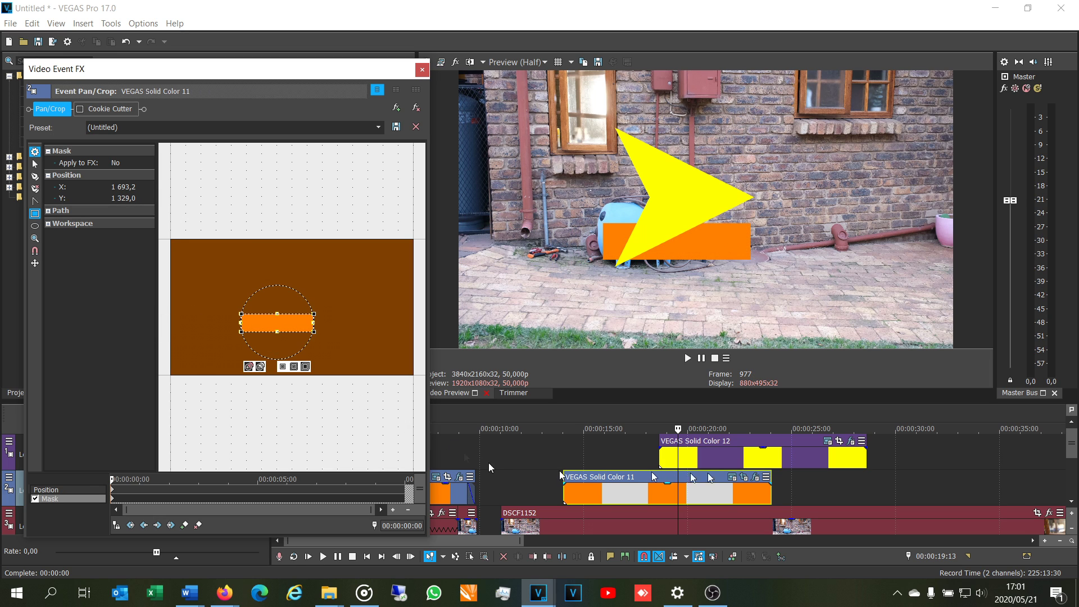
- Move the yellow arrowhead's Cookie Cutter Center to 0,587; 0,380, at the bar's tip
click(810, 461)
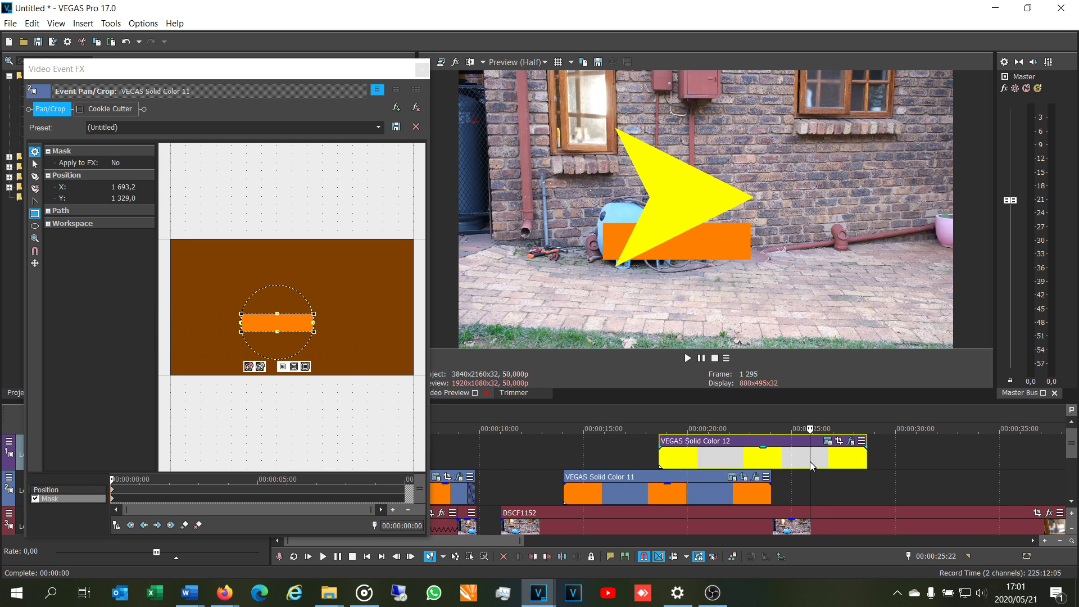
click(851, 442)
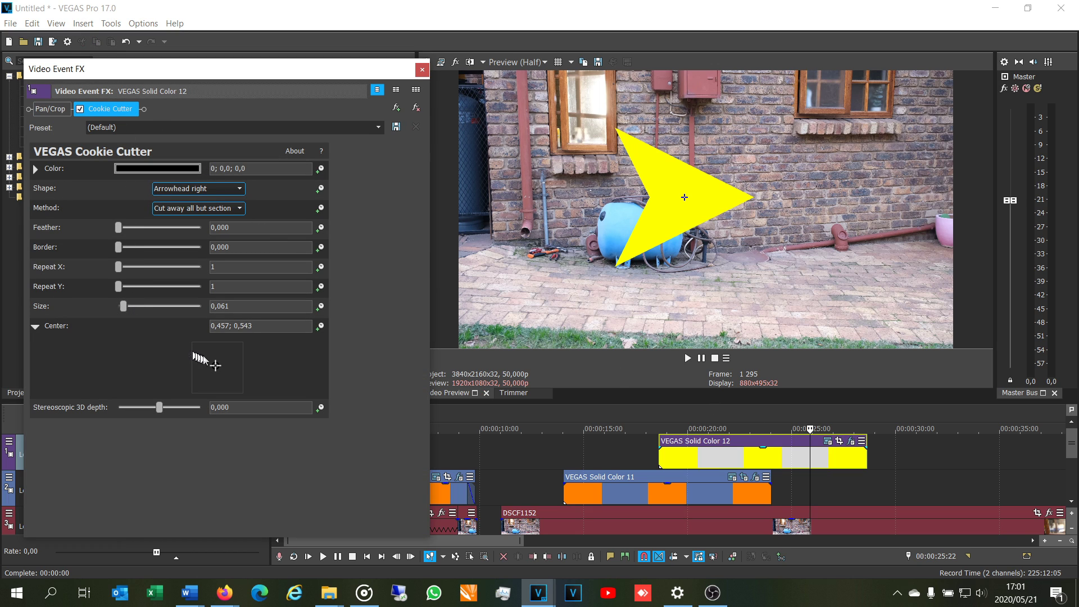
drag(215, 365, 214, 361)
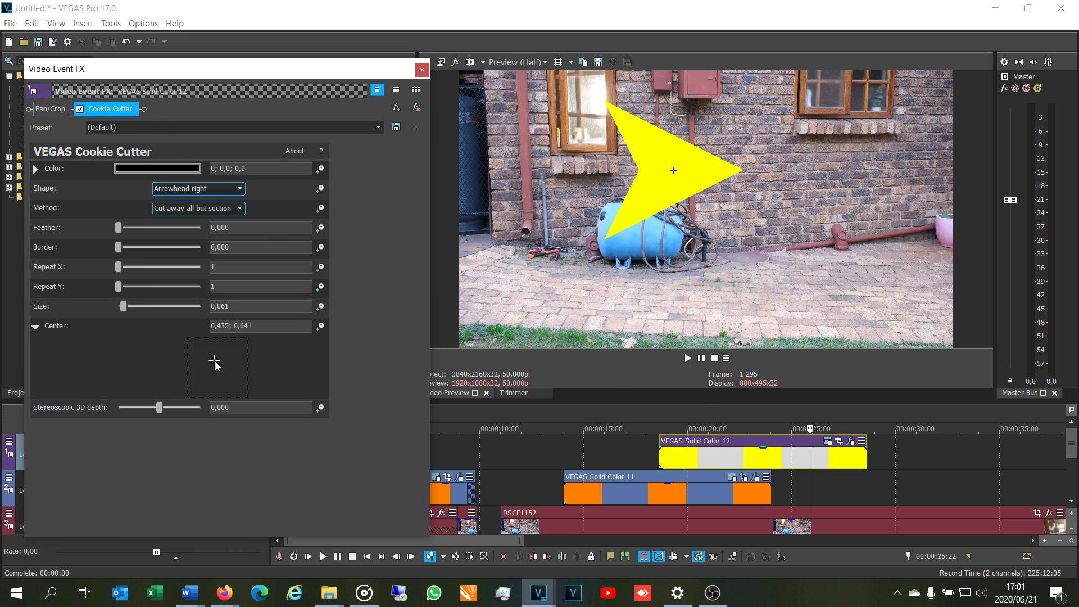
click(735, 453)
drag(214, 361, 222, 377)
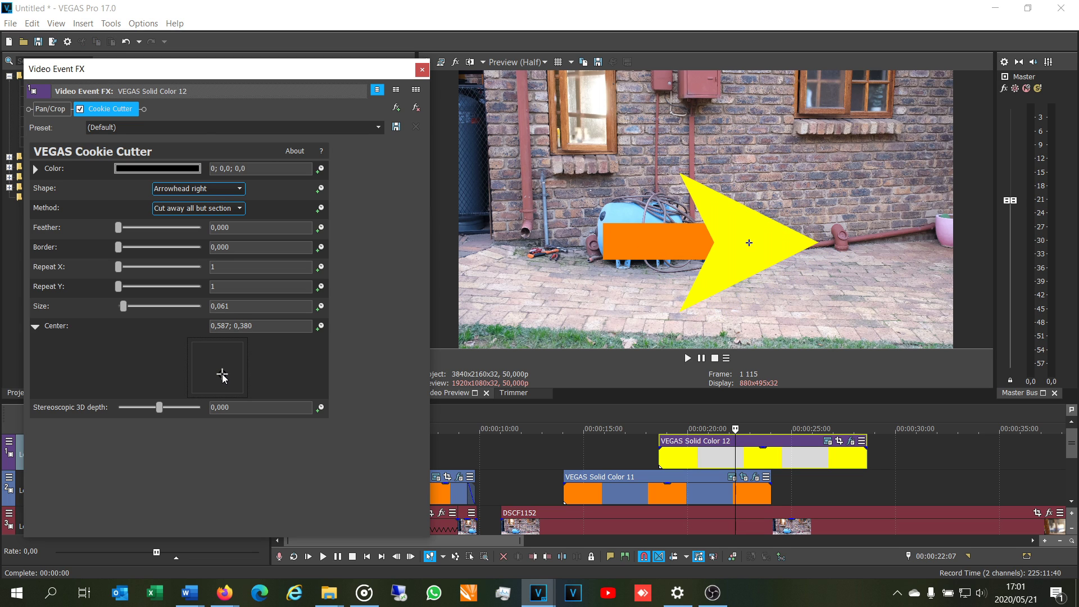